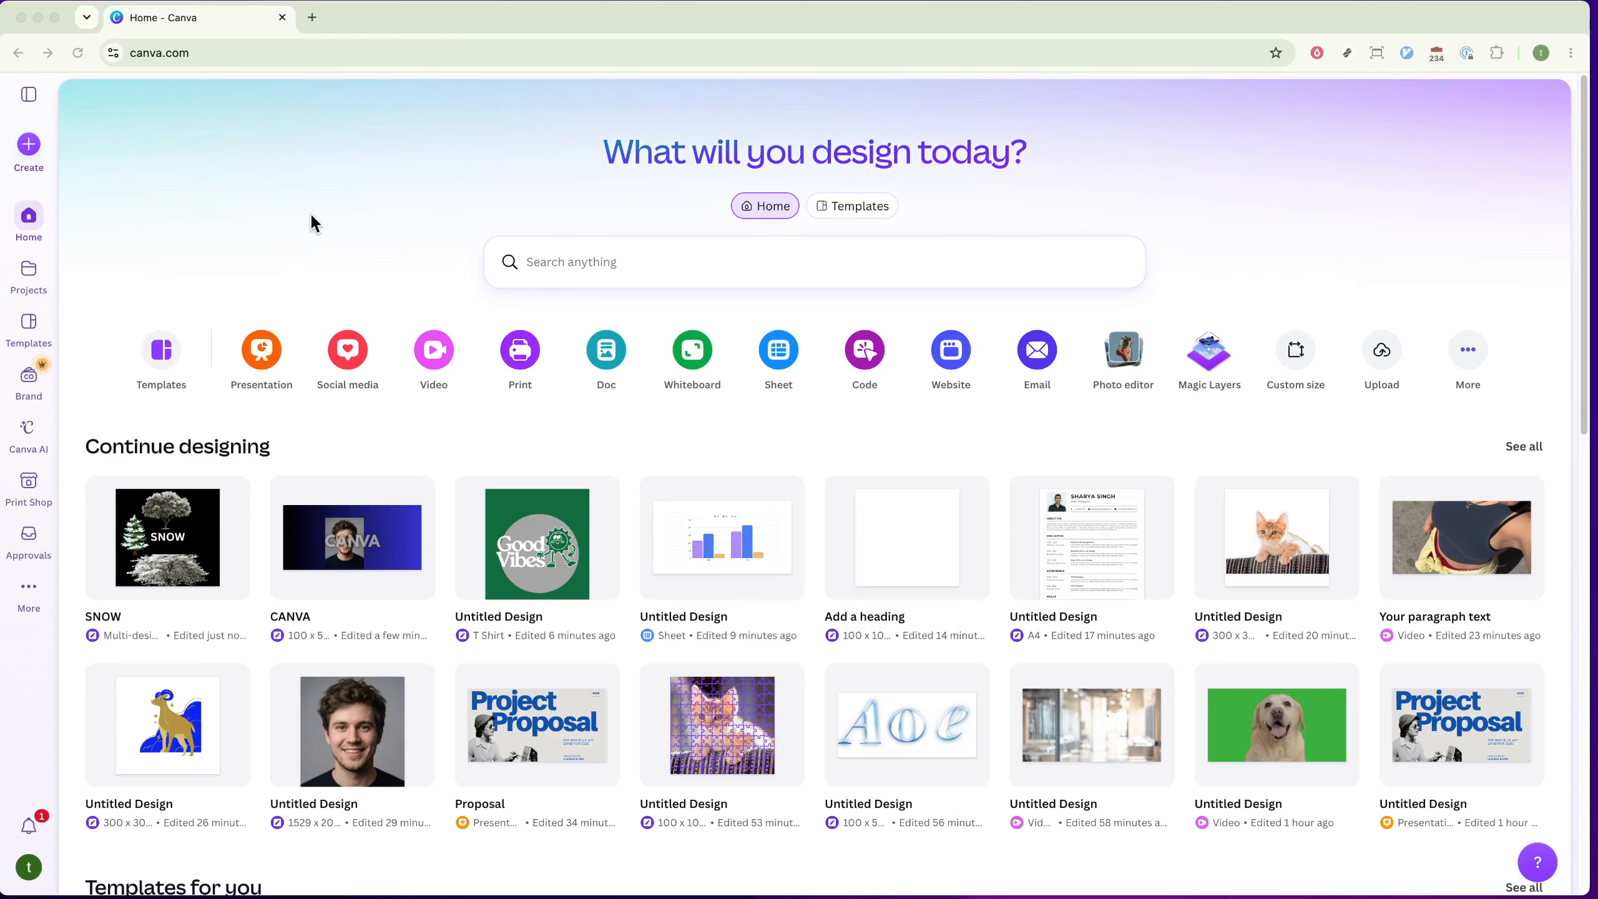
# Step: Create a new Invitation (Portrait) design by searching the design types for "Birthday Invitation"
pyautogui.click(311, 215)
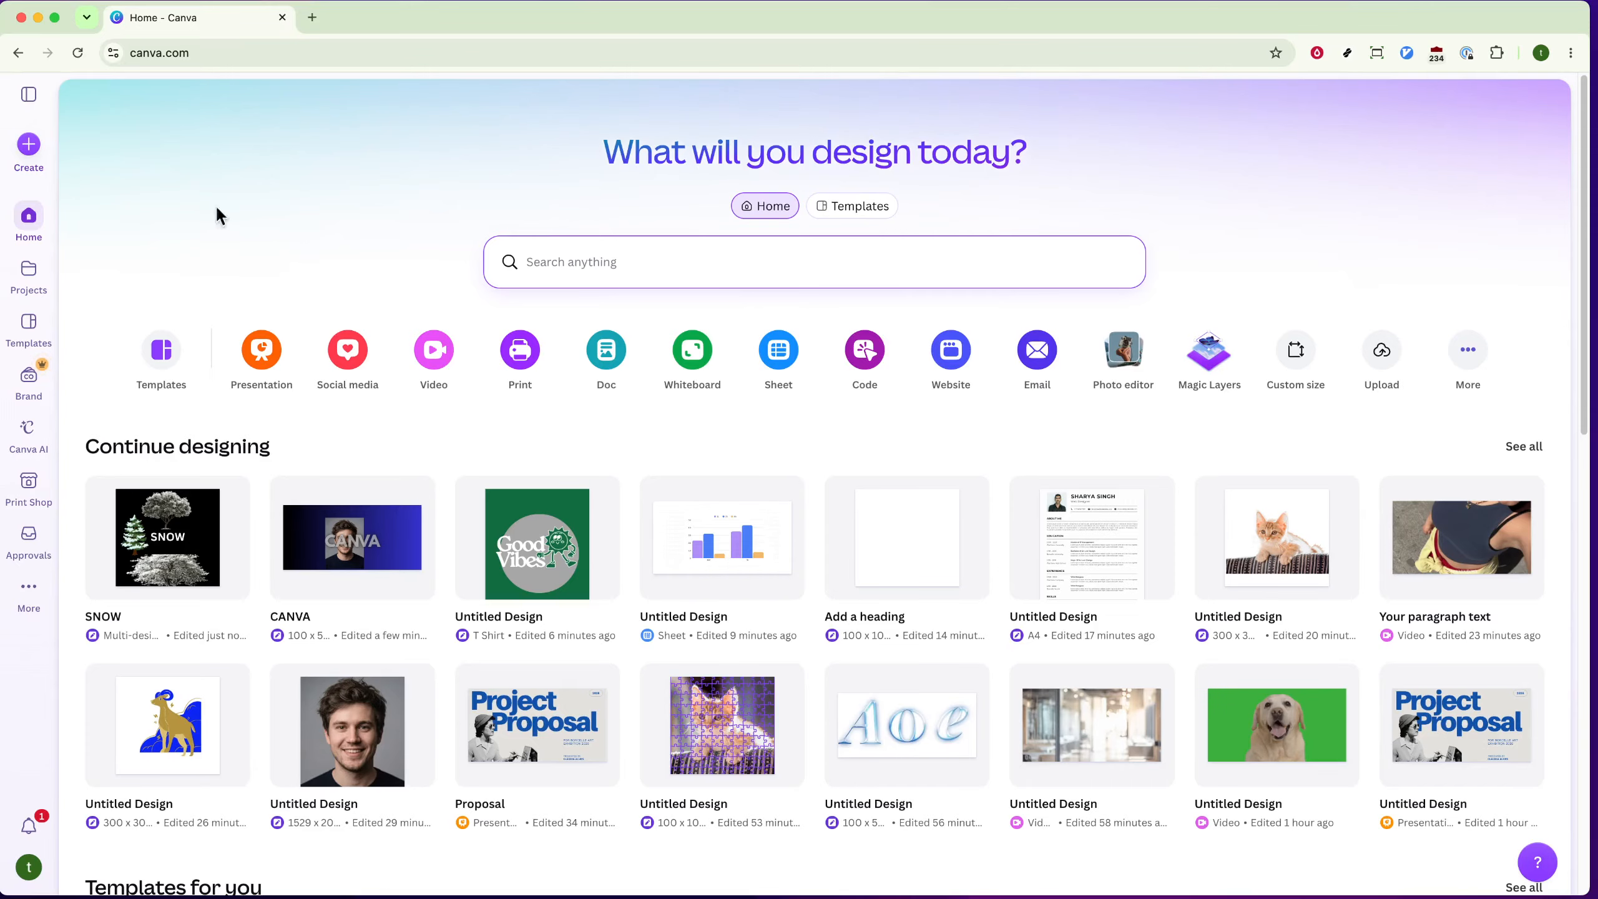
pyautogui.click(35, 150)
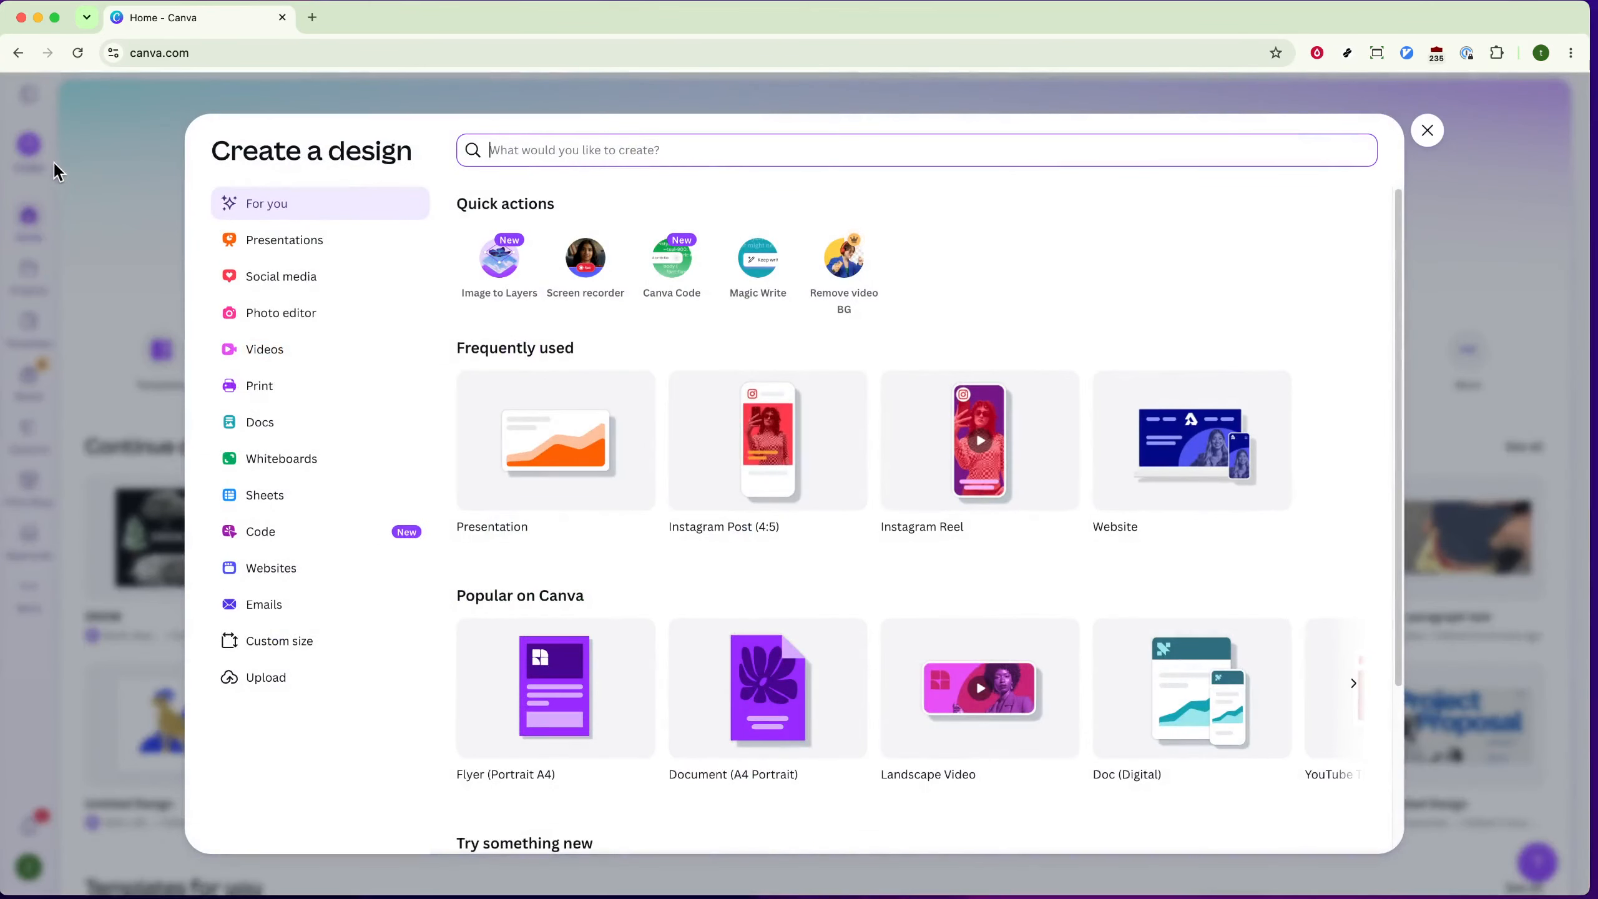
pyautogui.click(259, 244)
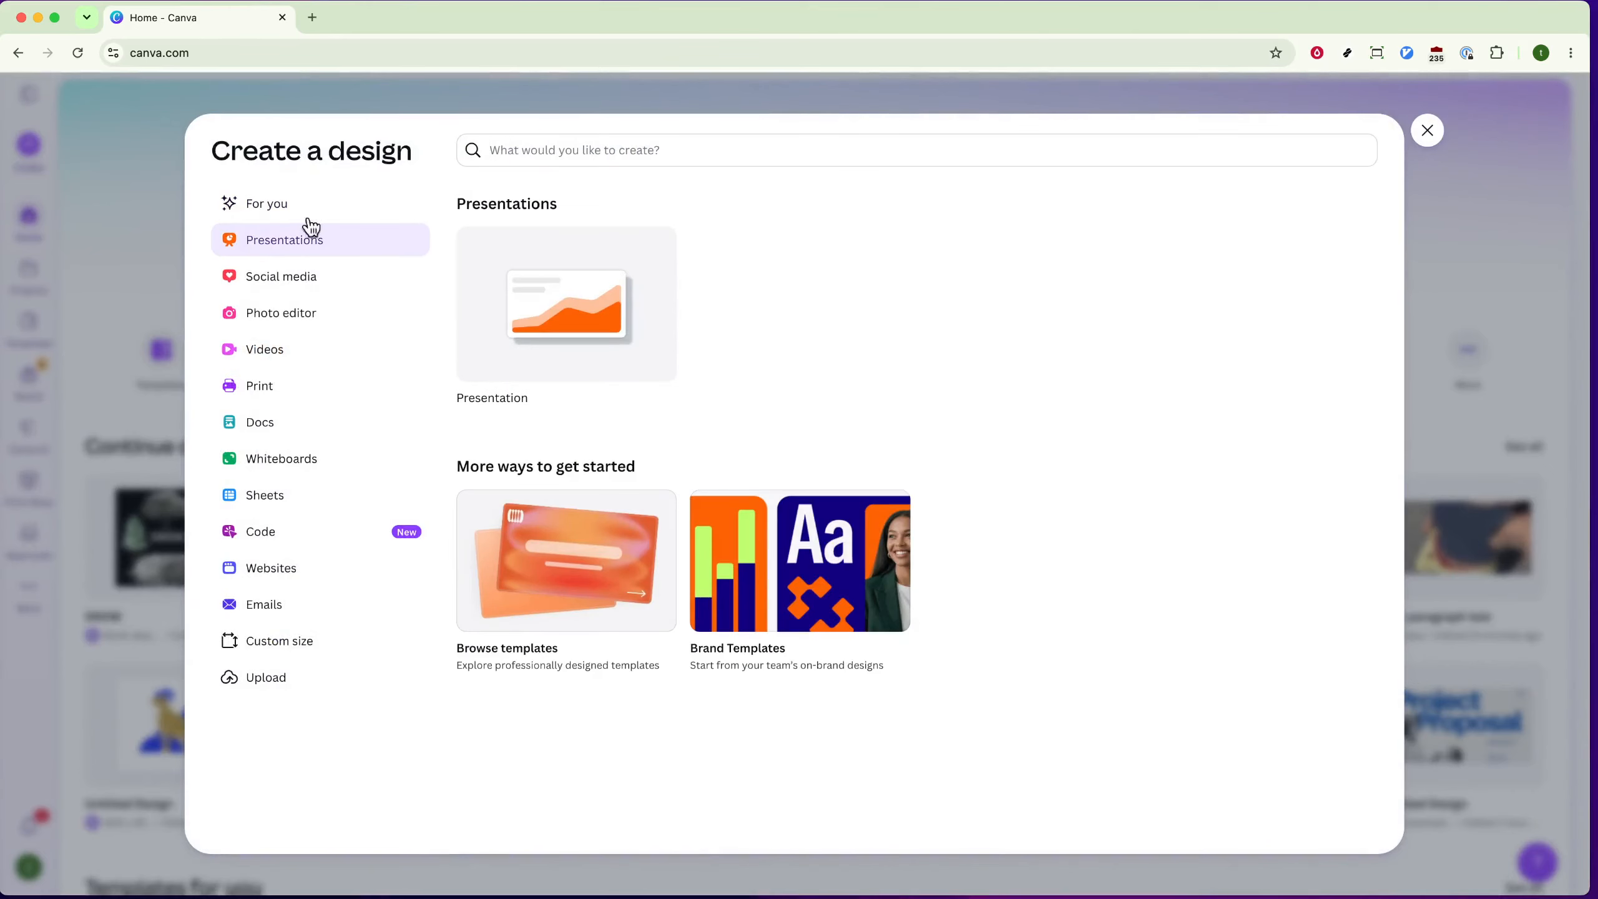
pyautogui.click(572, 160)
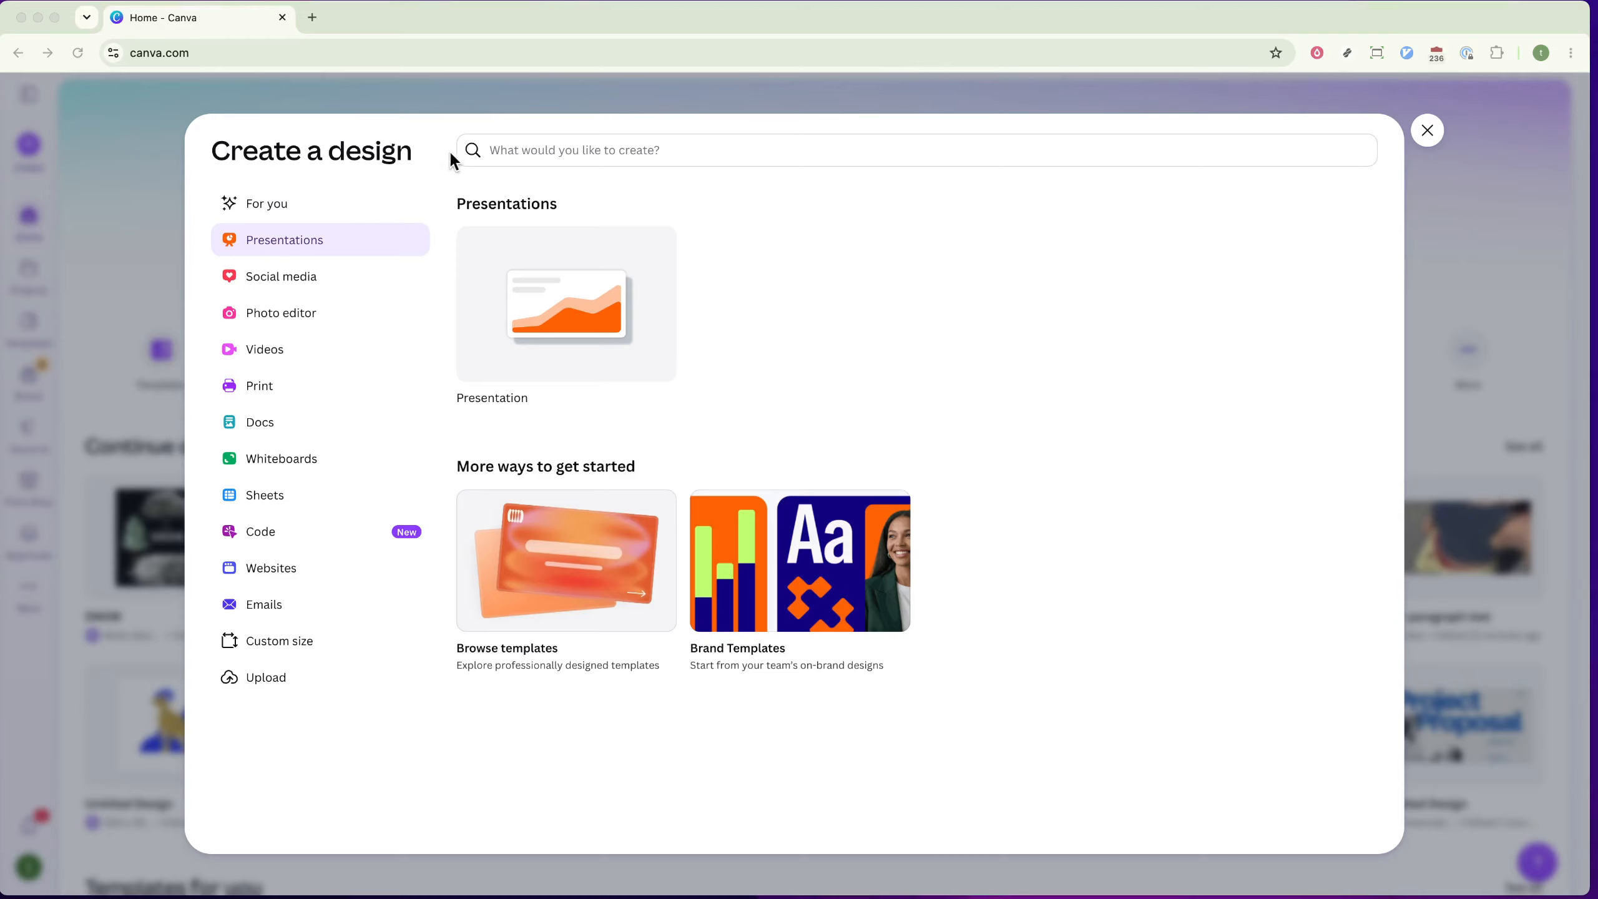
pyautogui.click(610, 149)
pyautogui.write('Birthday Invitation')
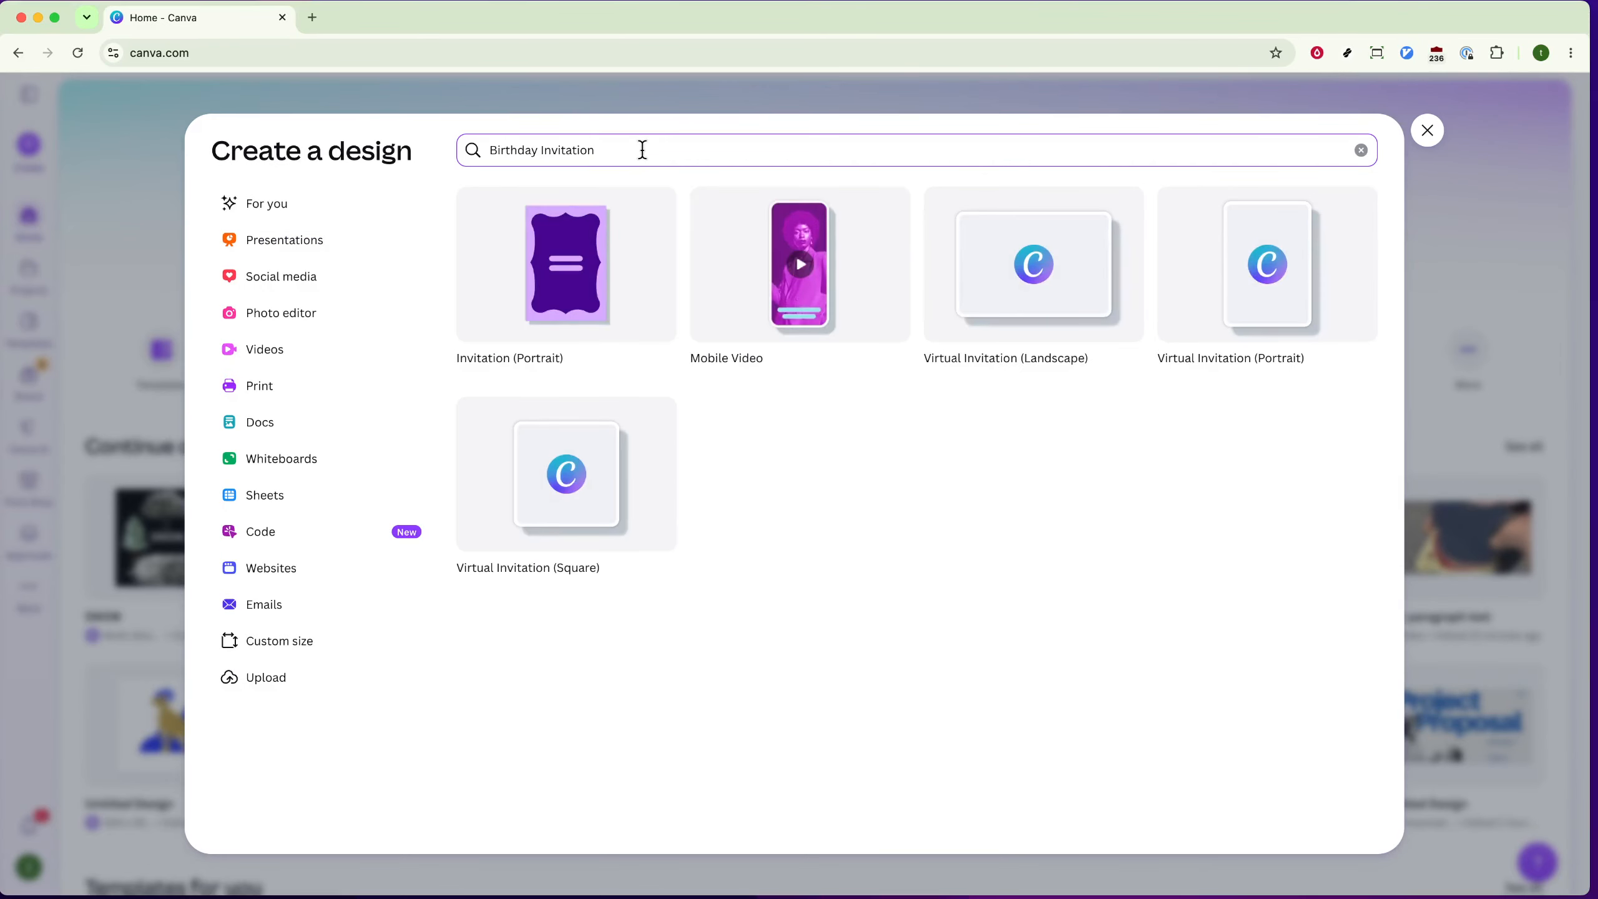
pyautogui.click(582, 224)
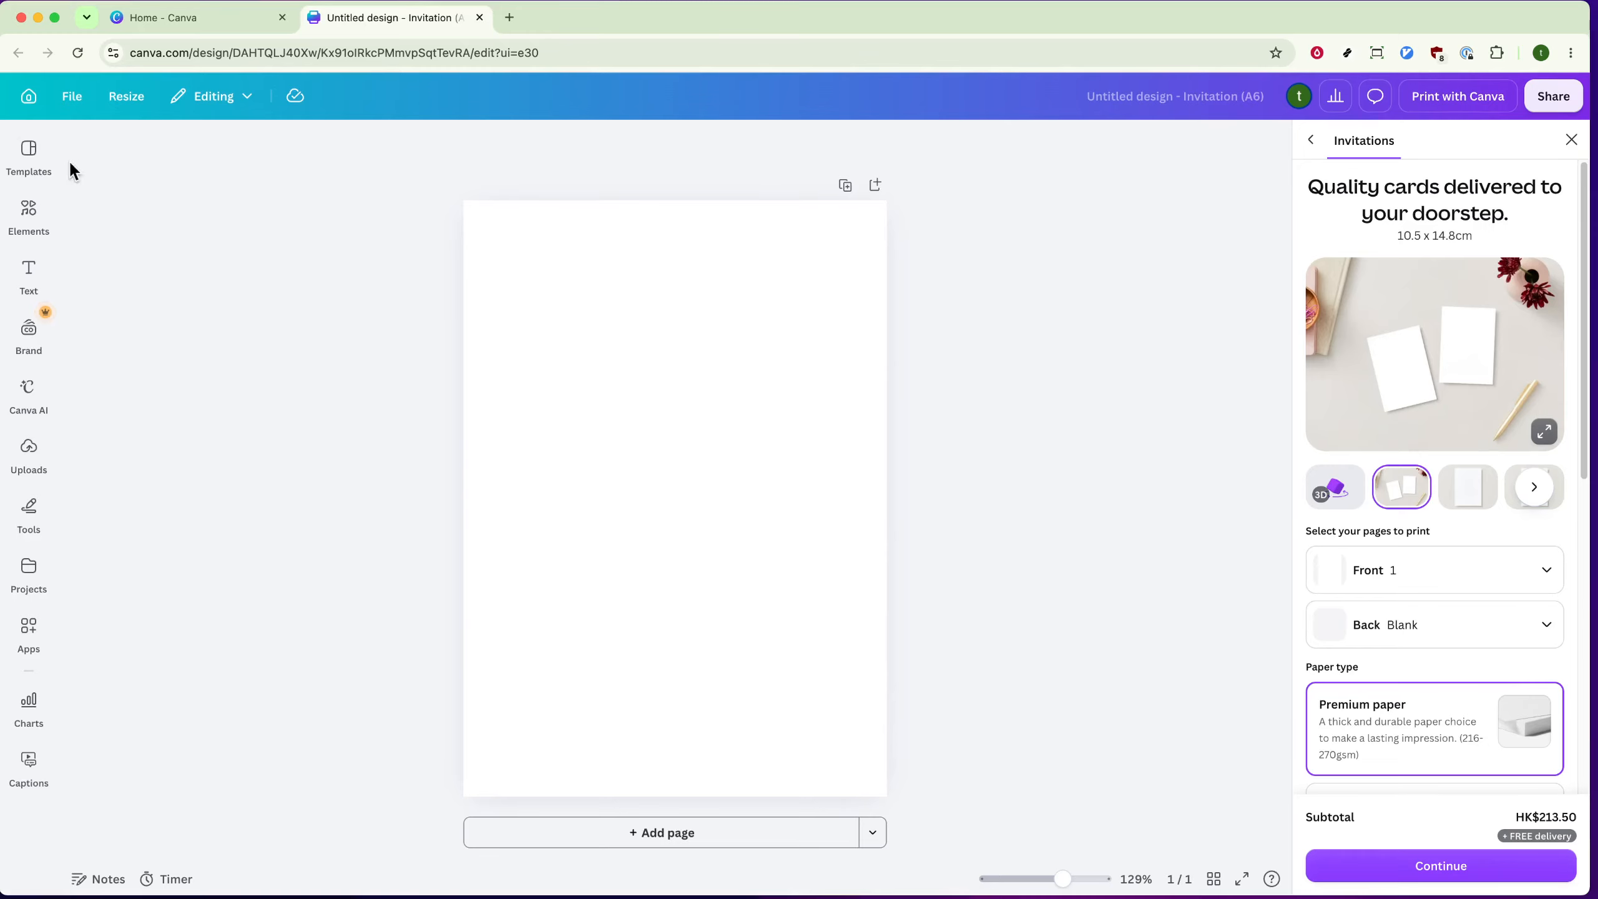
# Step: Search the templates for "Birthday Invitation" and apply the Cream Festive Birthday Invitation template to the blank page
pyautogui.click(33, 157)
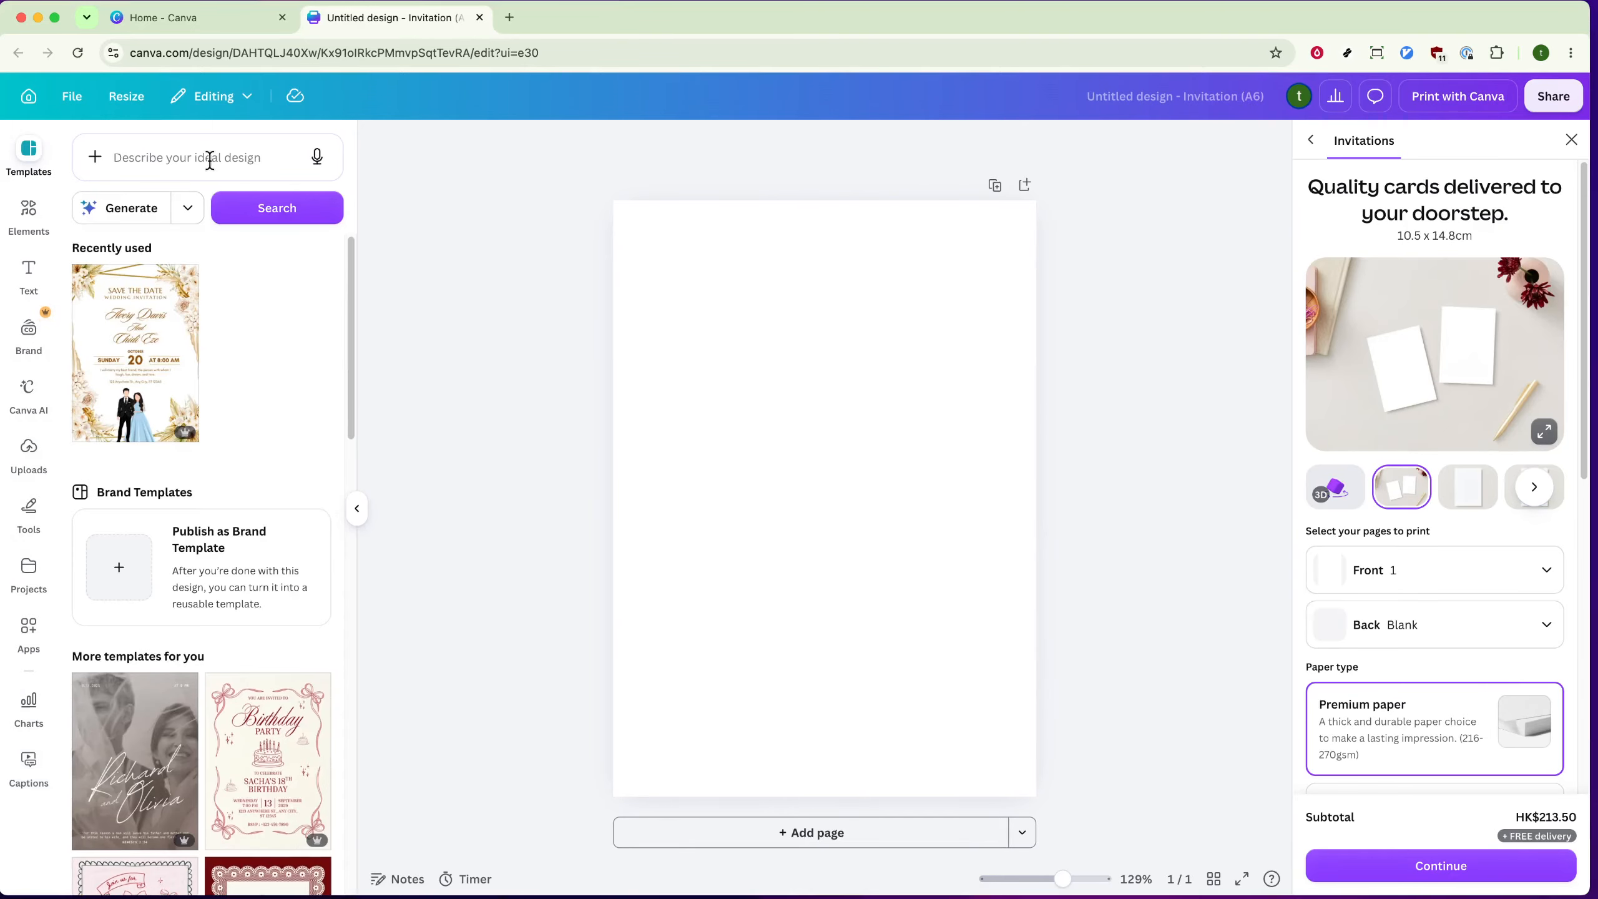
pyautogui.click(208, 157)
pyautogui.write('Birthday Invitation')
pyautogui.press('Return')
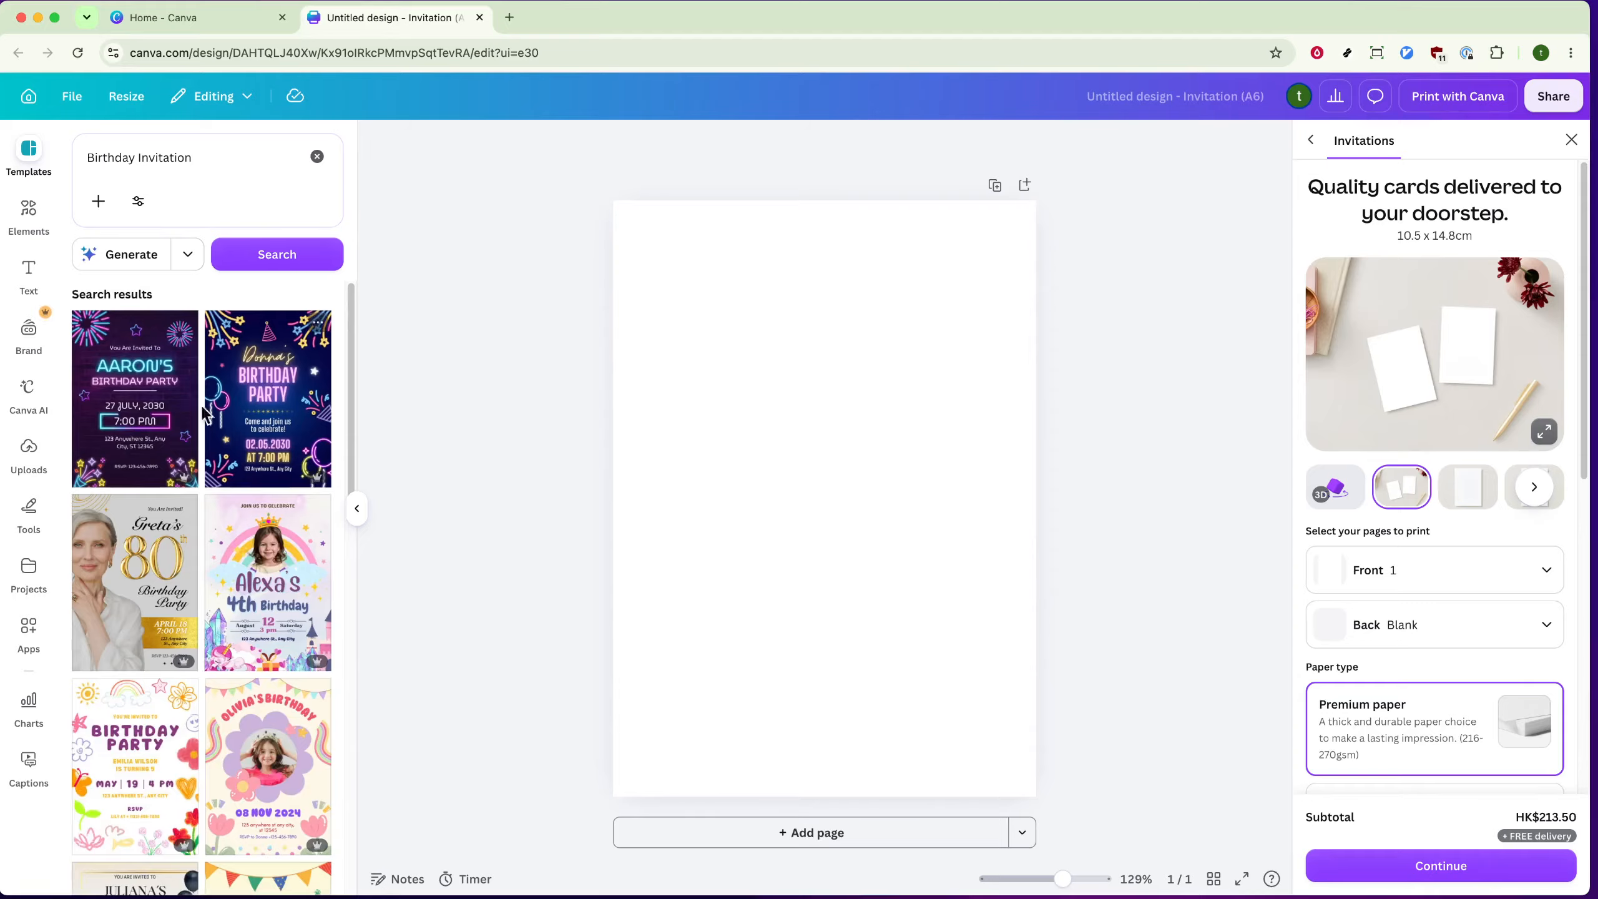
pyautogui.scroll(-4, 192, 431)
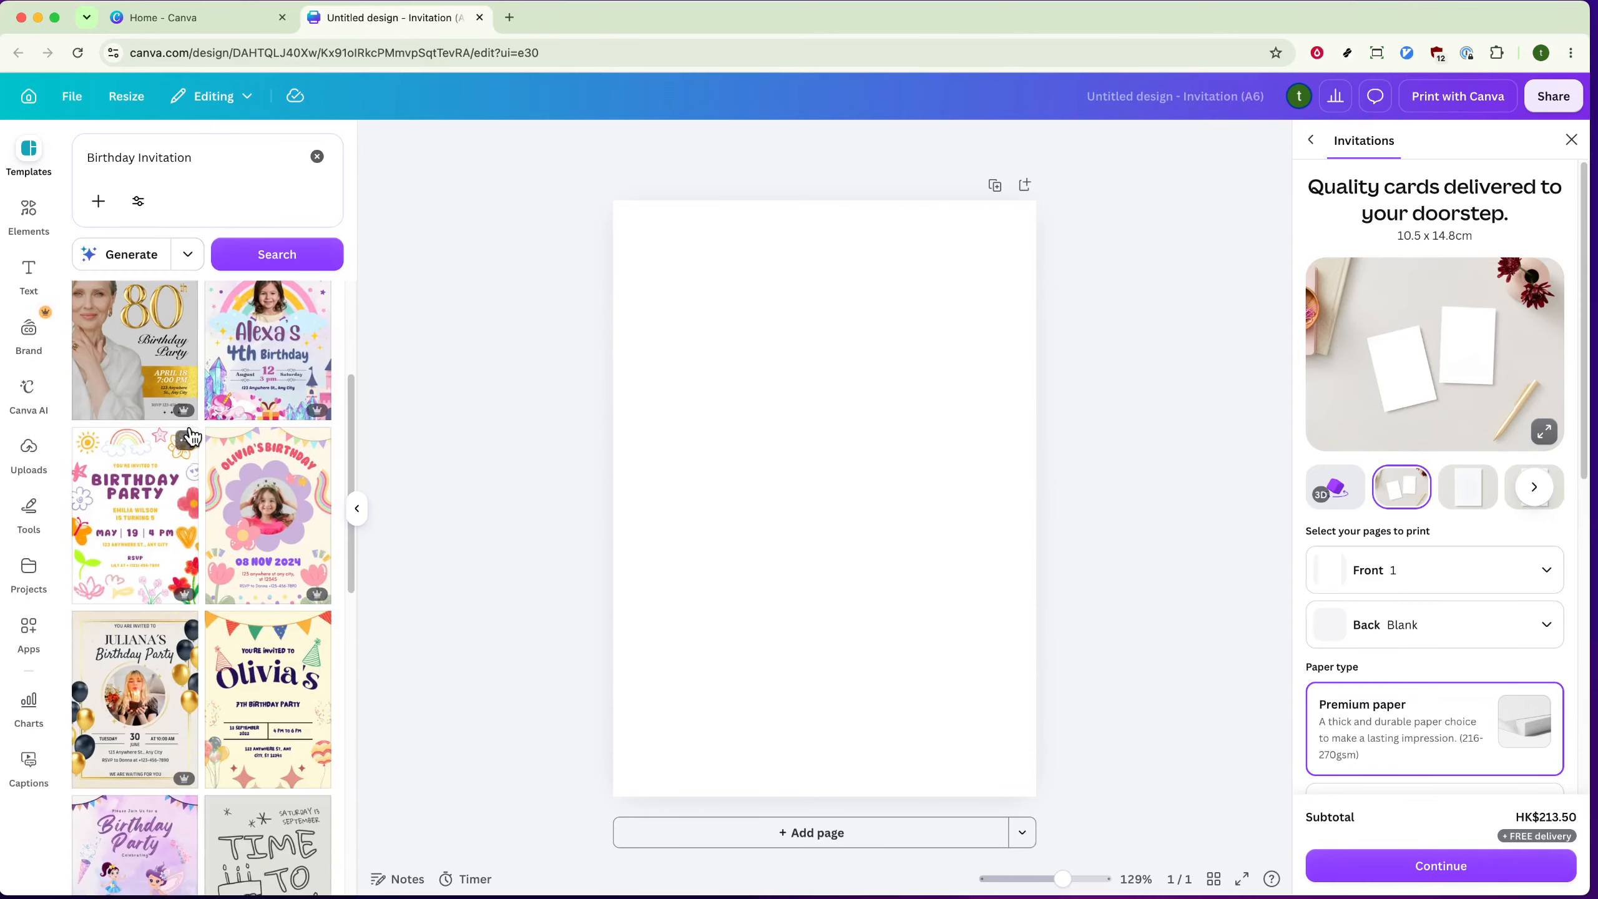
pyautogui.scroll(-2, 182, 435)
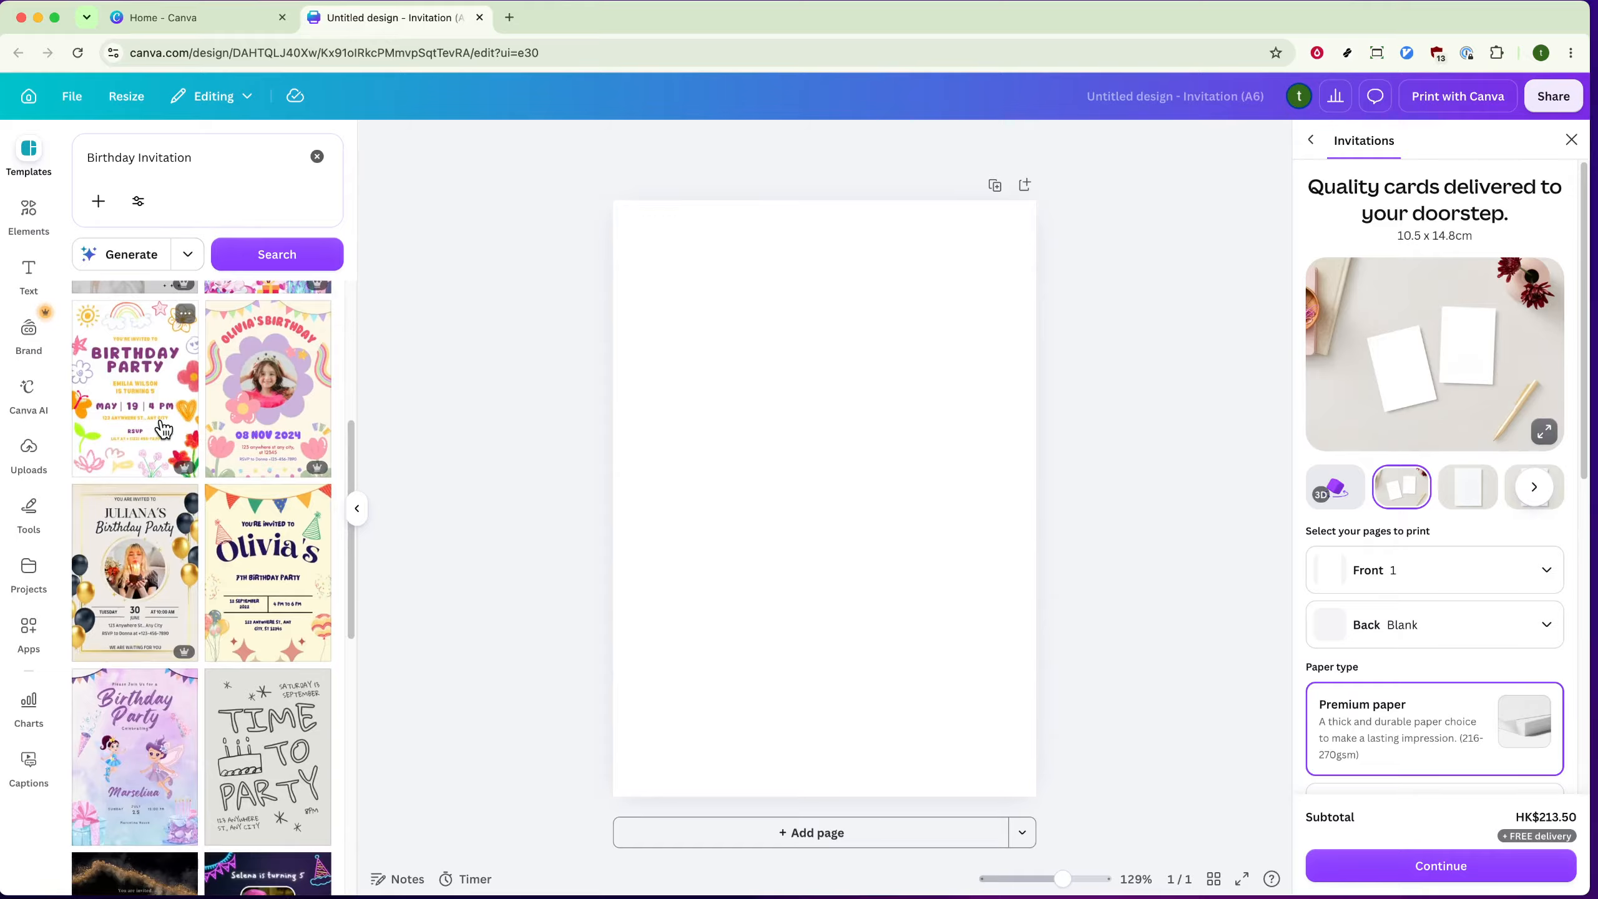
pyautogui.click(264, 560)
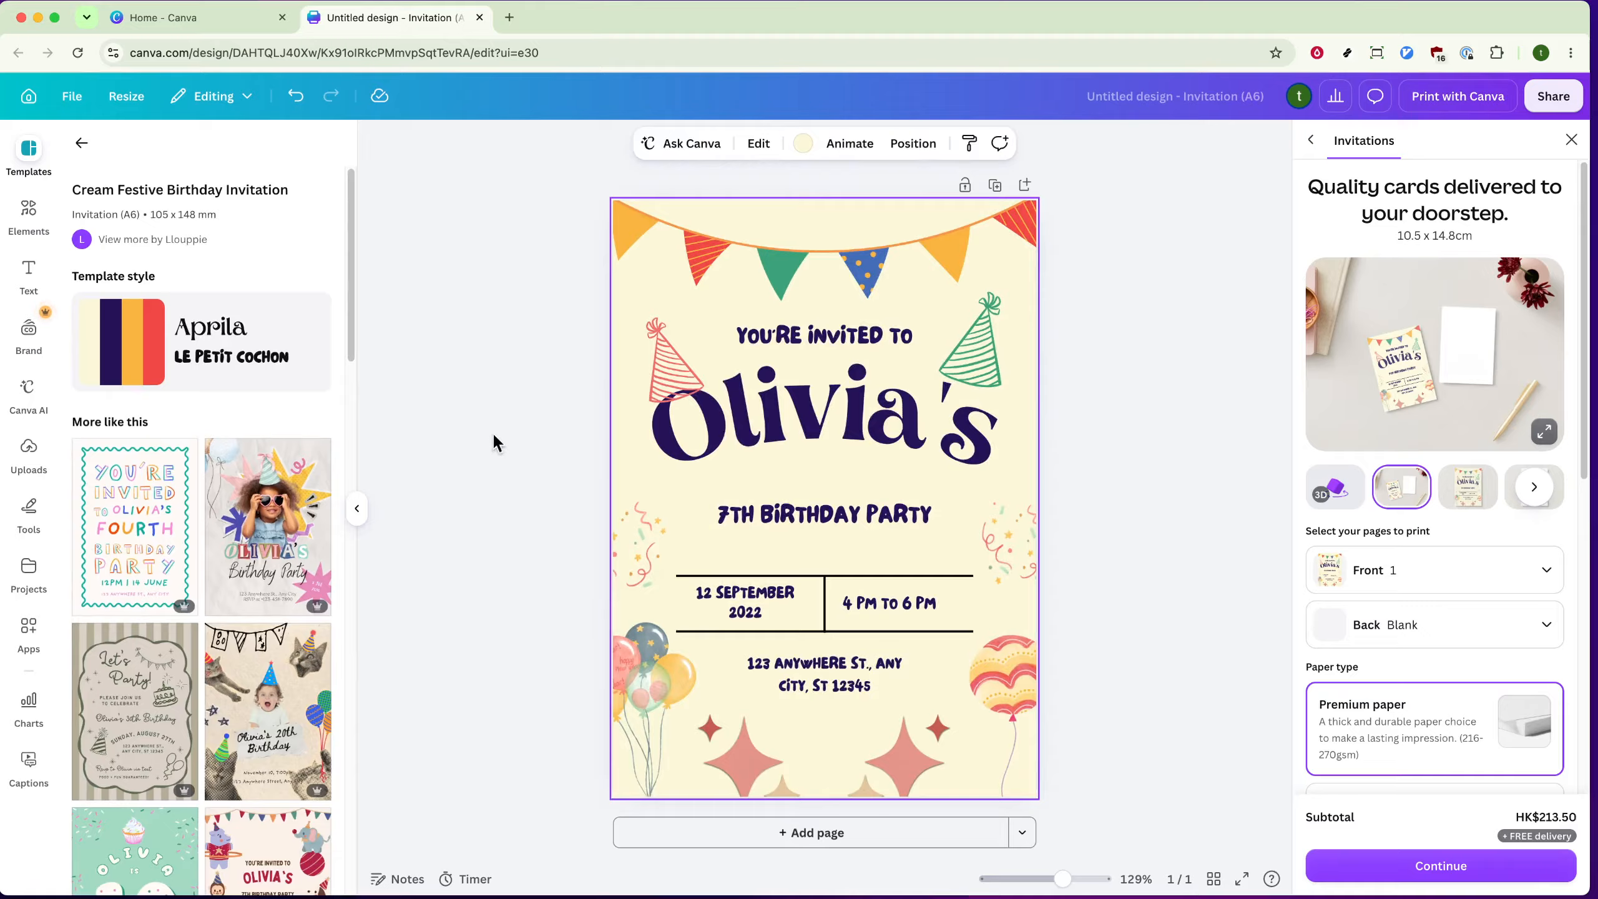
pyautogui.click(29, 214)
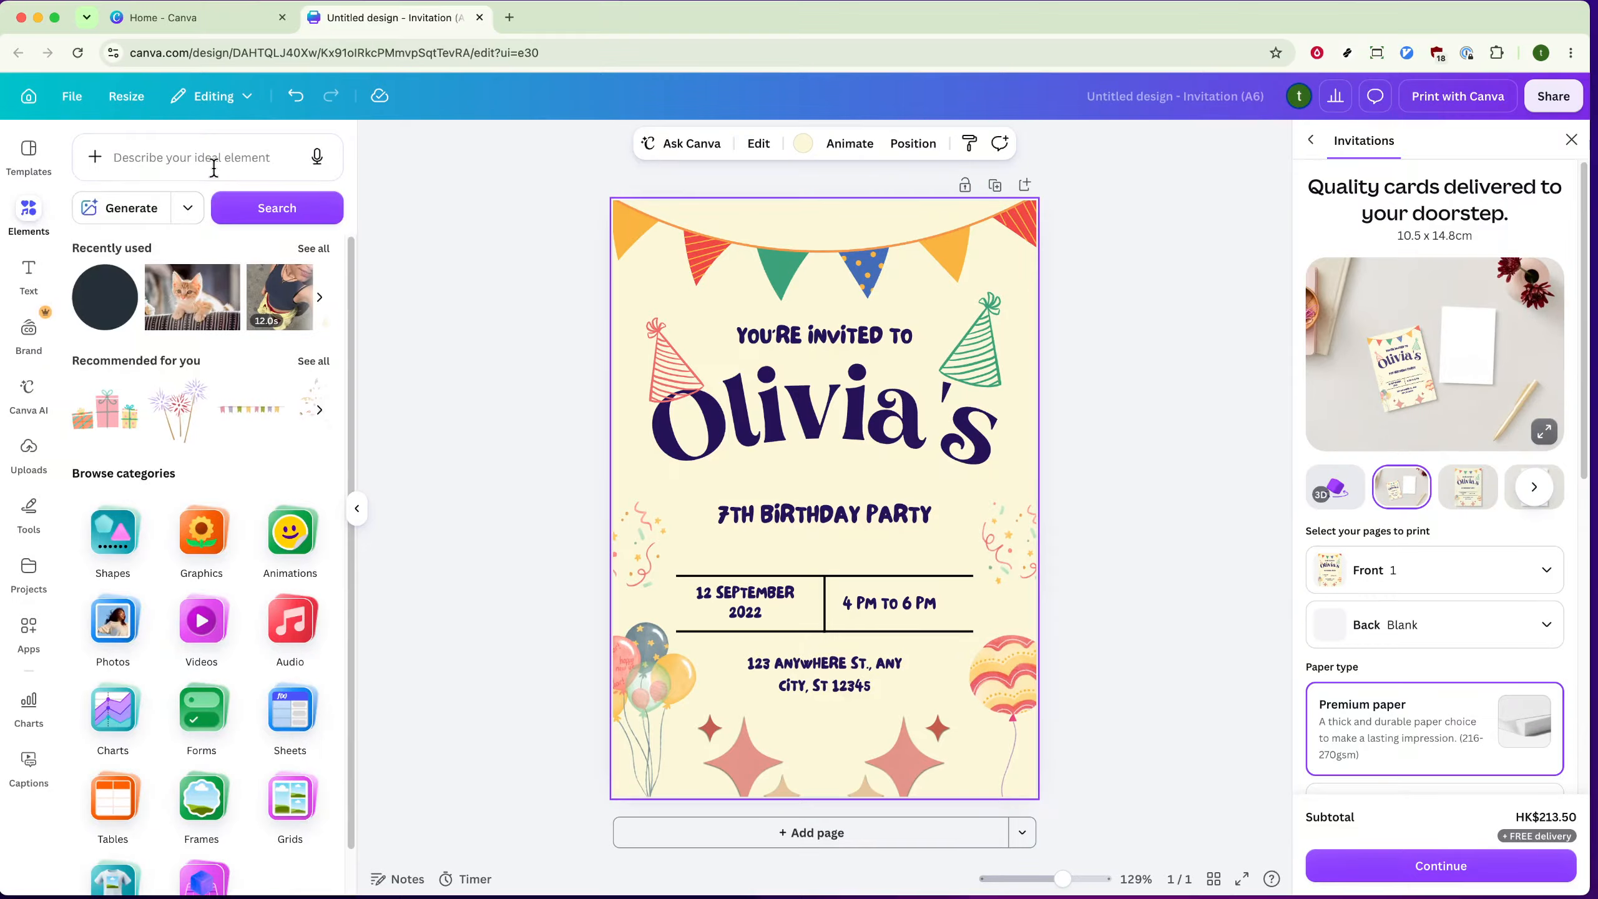
pyautogui.click(734, 425)
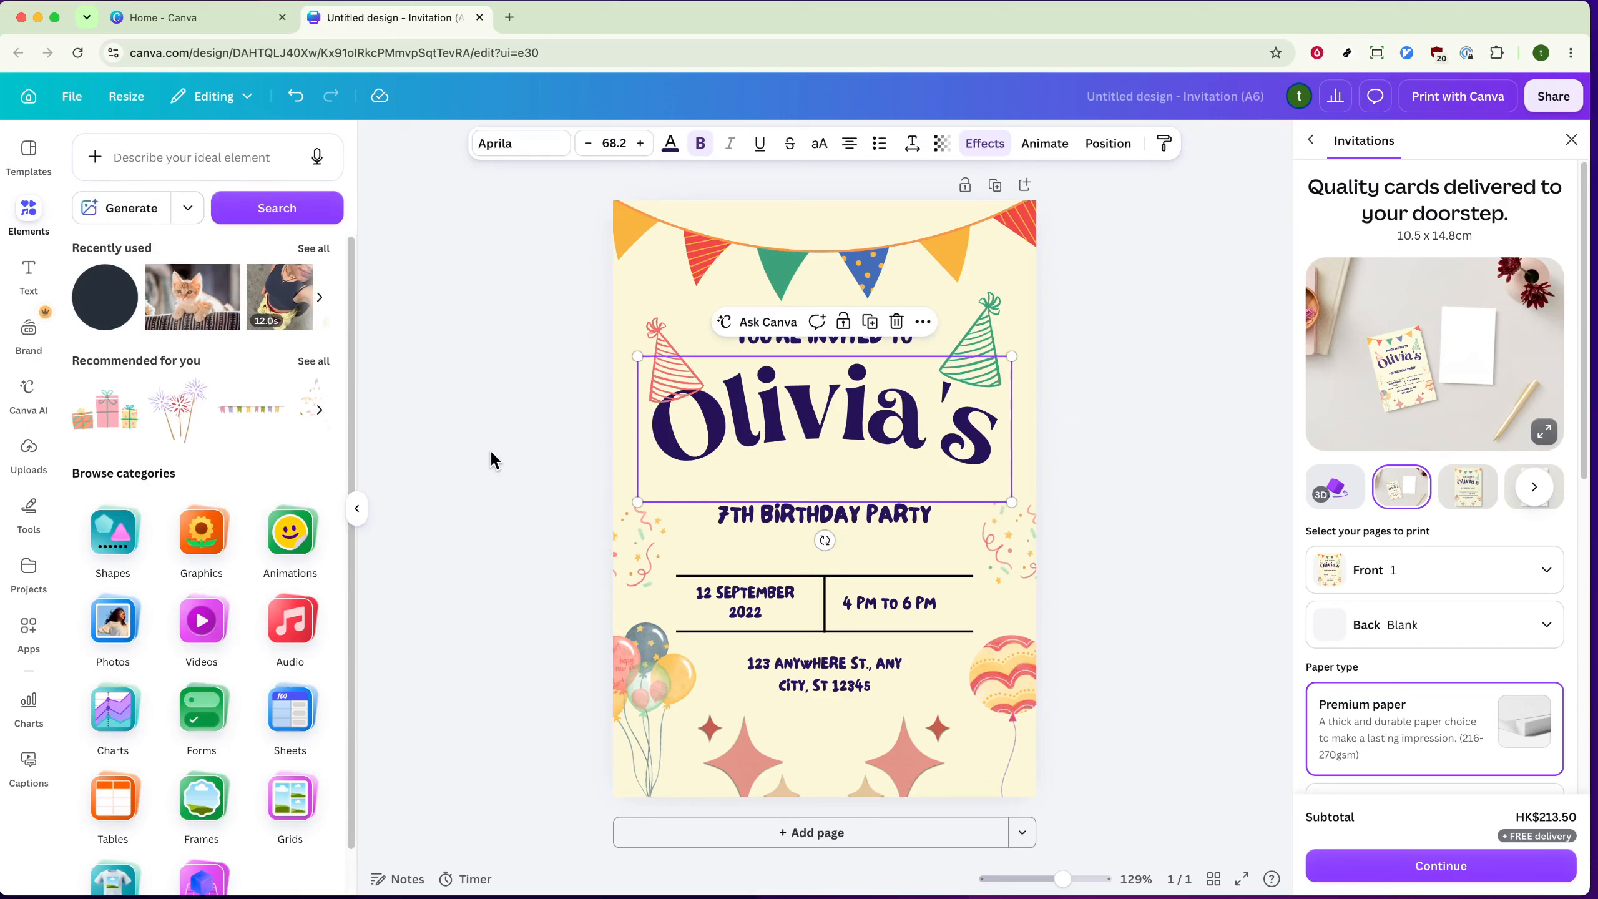
pyautogui.click(171, 150)
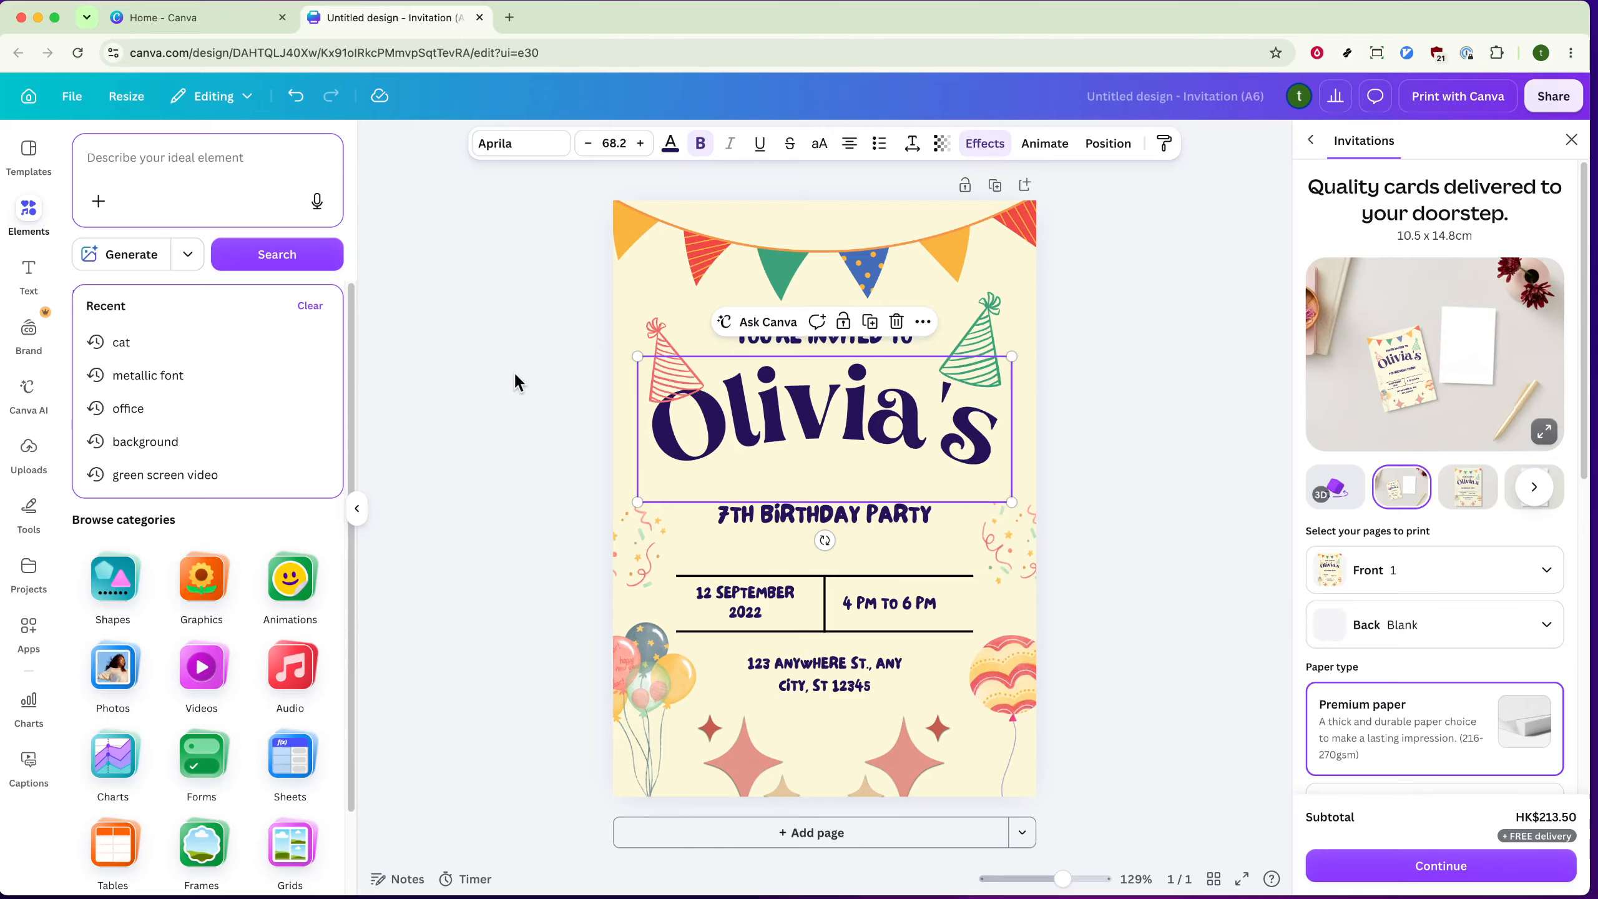
# Step: Increase the Curve text effect on the large name heading to 85
pyautogui.doubleClick(811, 414)
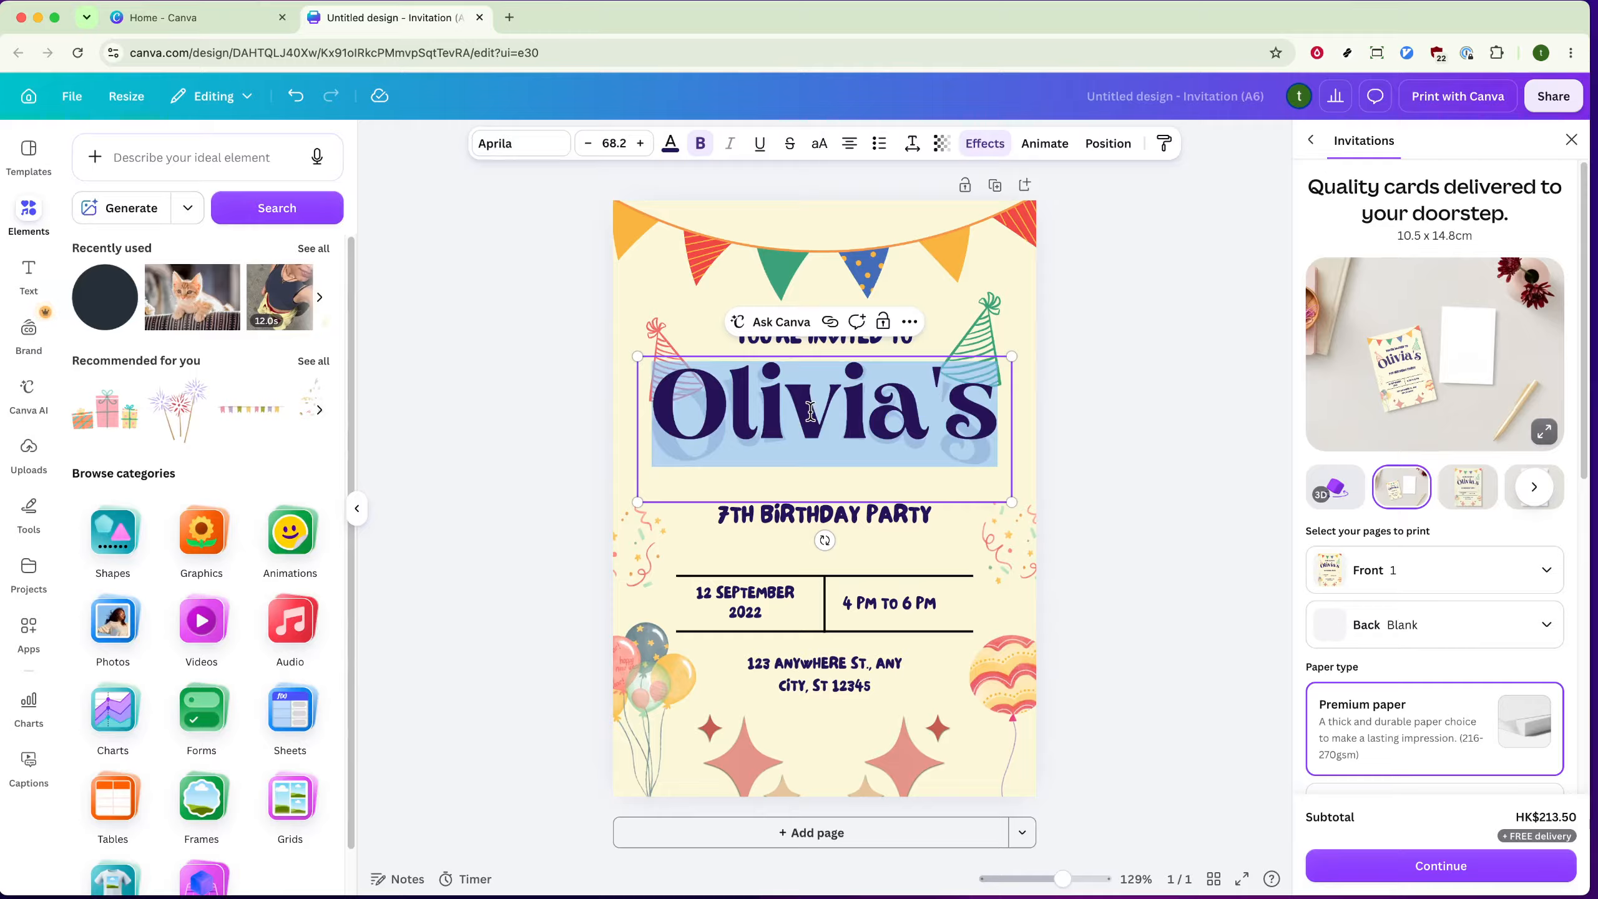
pyautogui.click(978, 146)
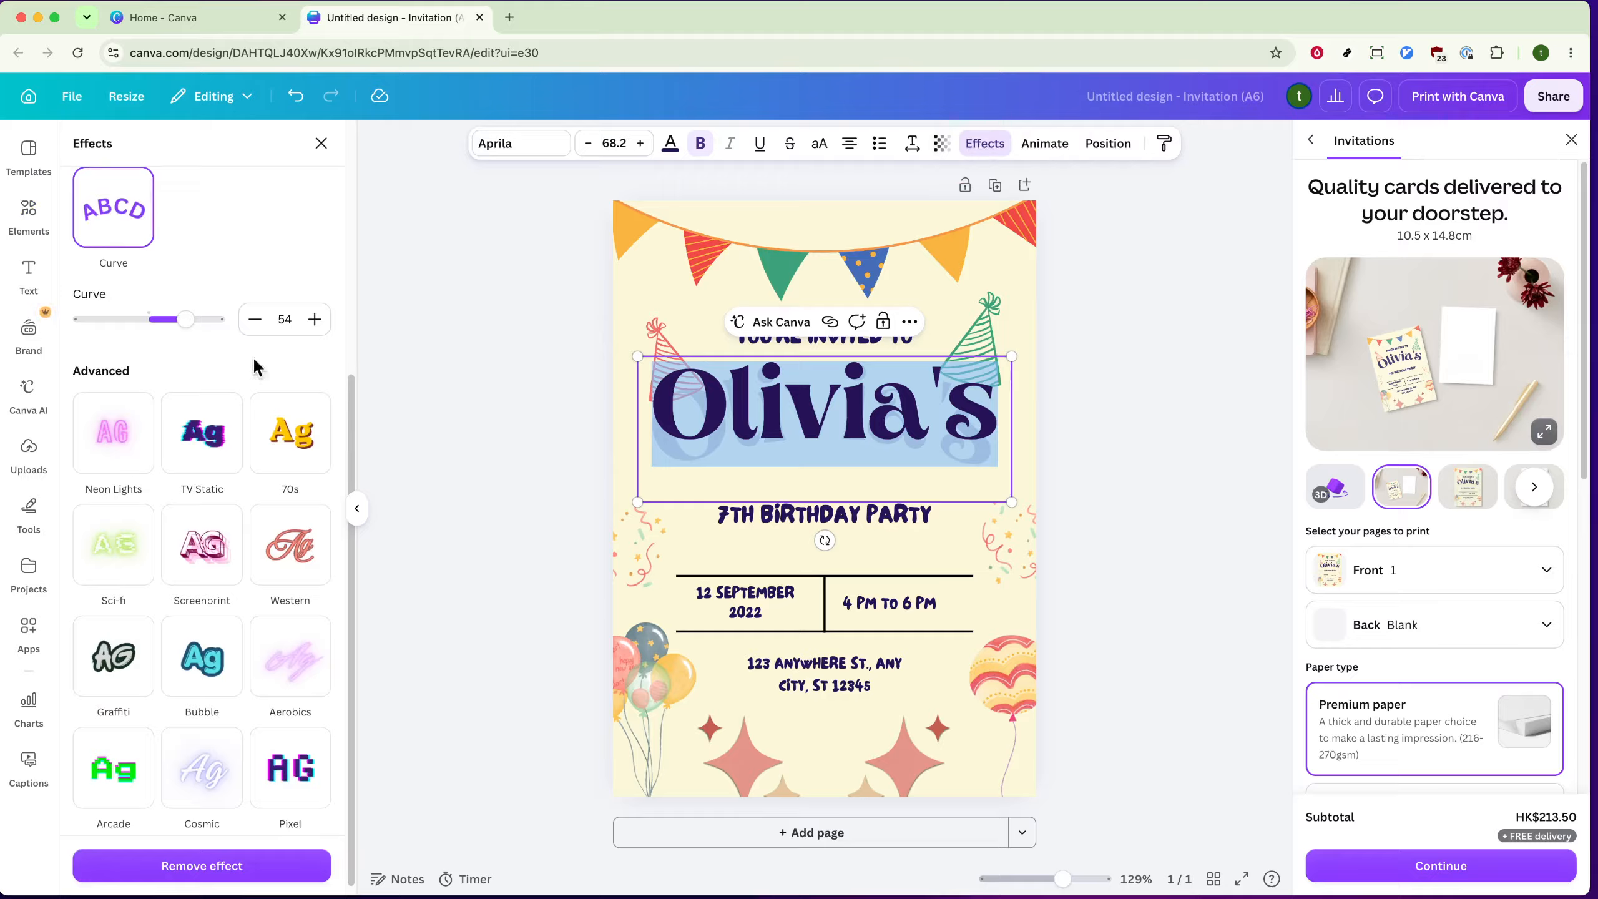
pyautogui.moveTo(185, 319)
pyautogui.mouseDown()
pyautogui.moveTo(199, 319)
pyautogui.moveTo(108, 319)
pyautogui.moveTo(207, 319)
pyautogui.mouseUp()
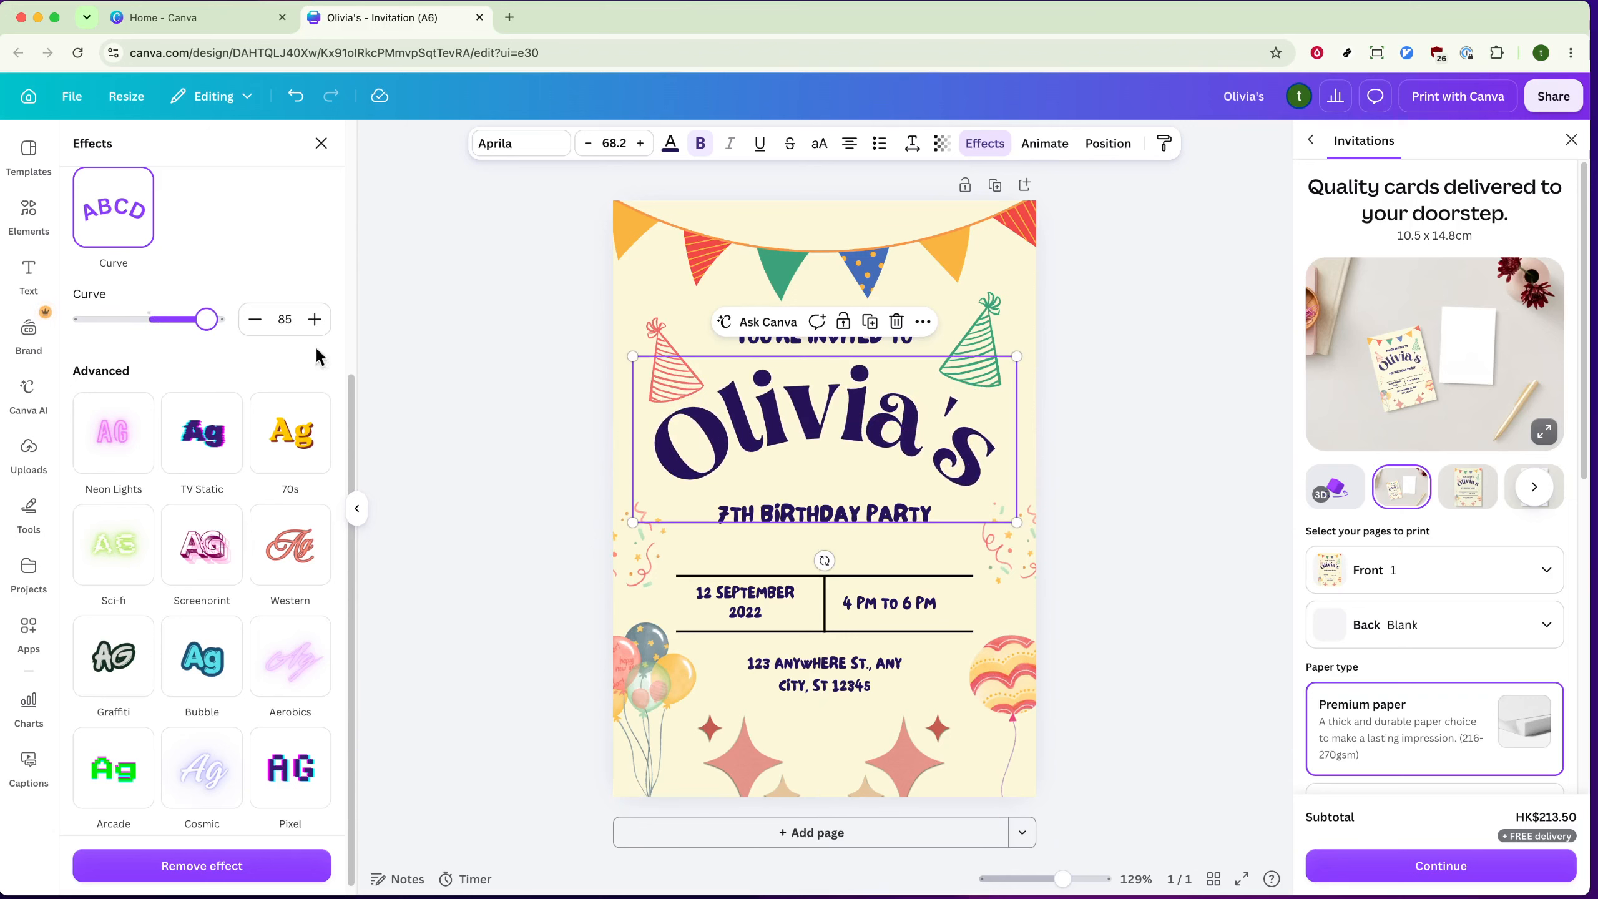
pyautogui.click(461, 389)
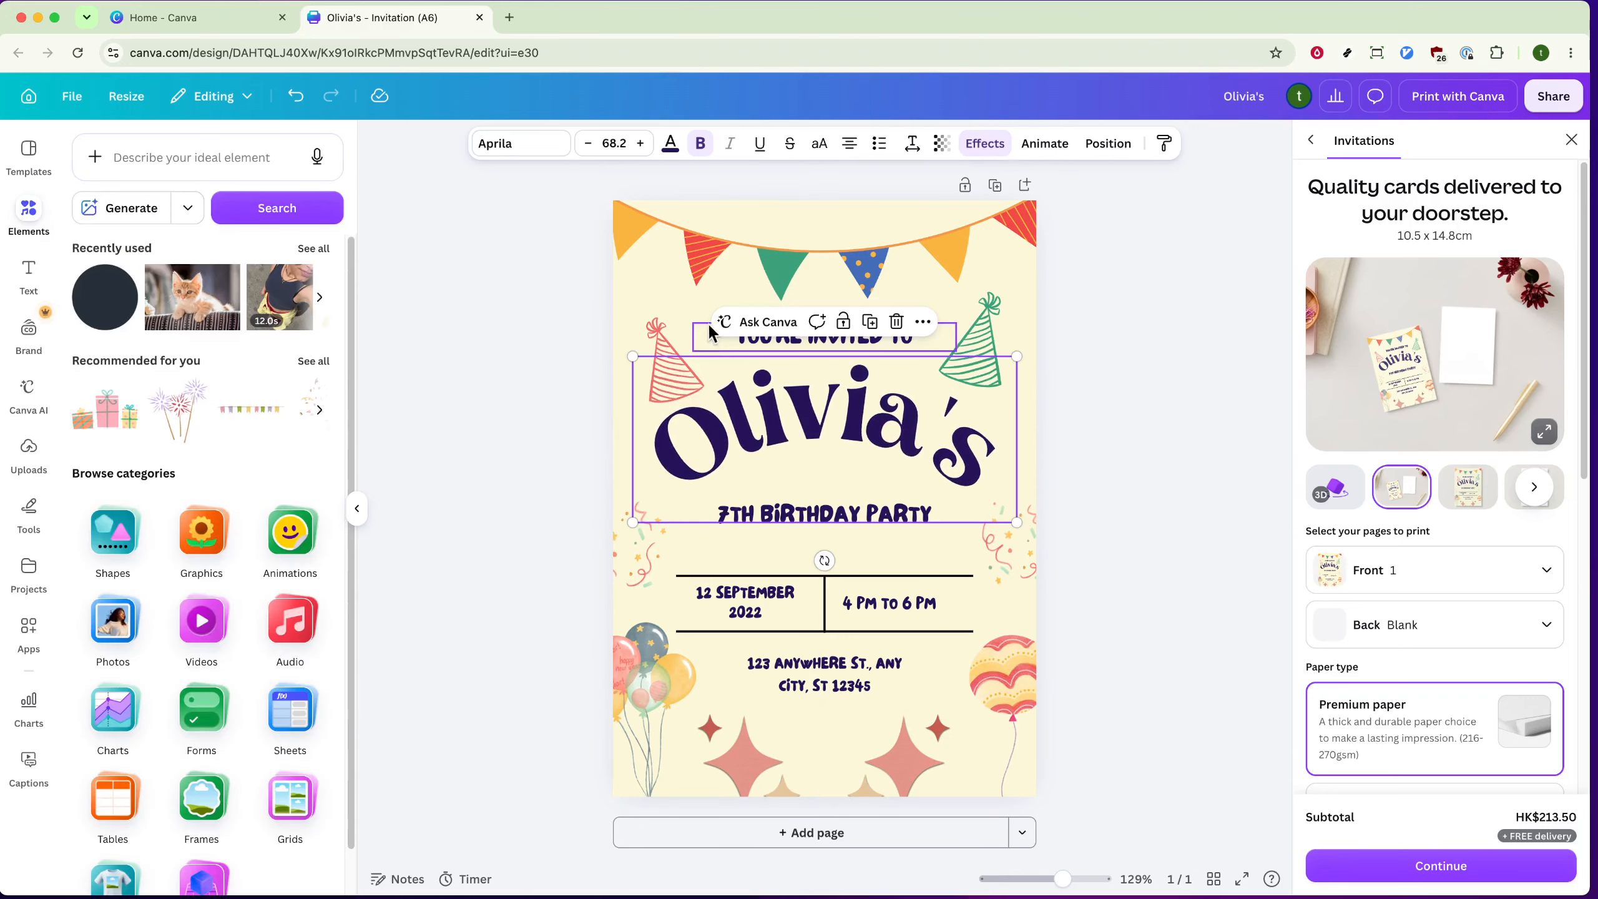
pyautogui.doubleClick(728, 449)
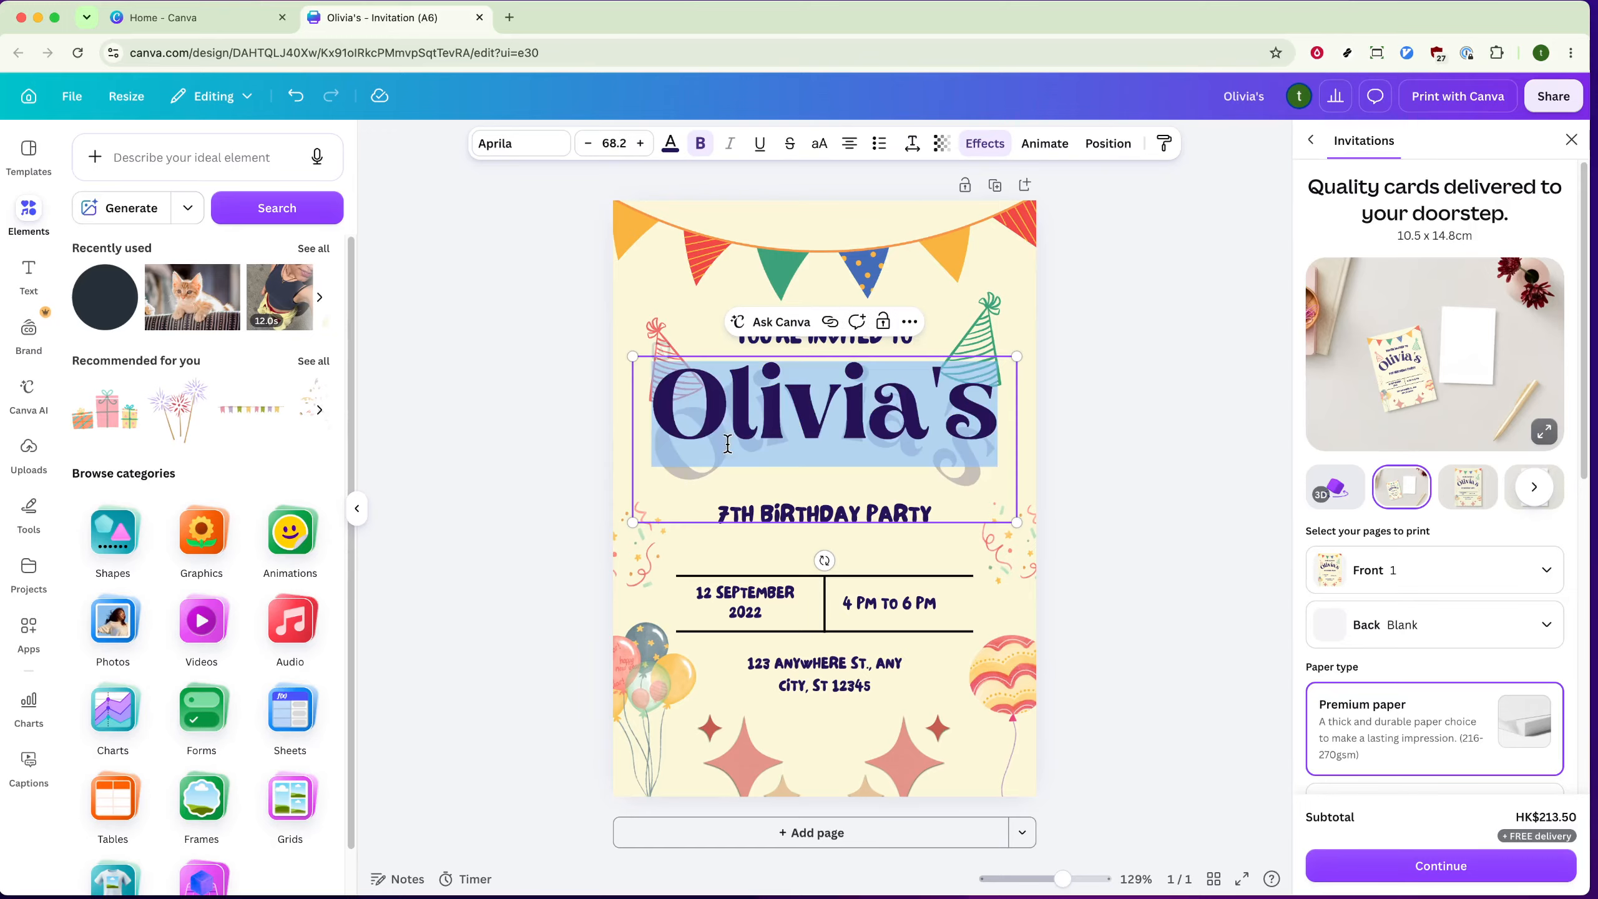
pyautogui.click(516, 146)
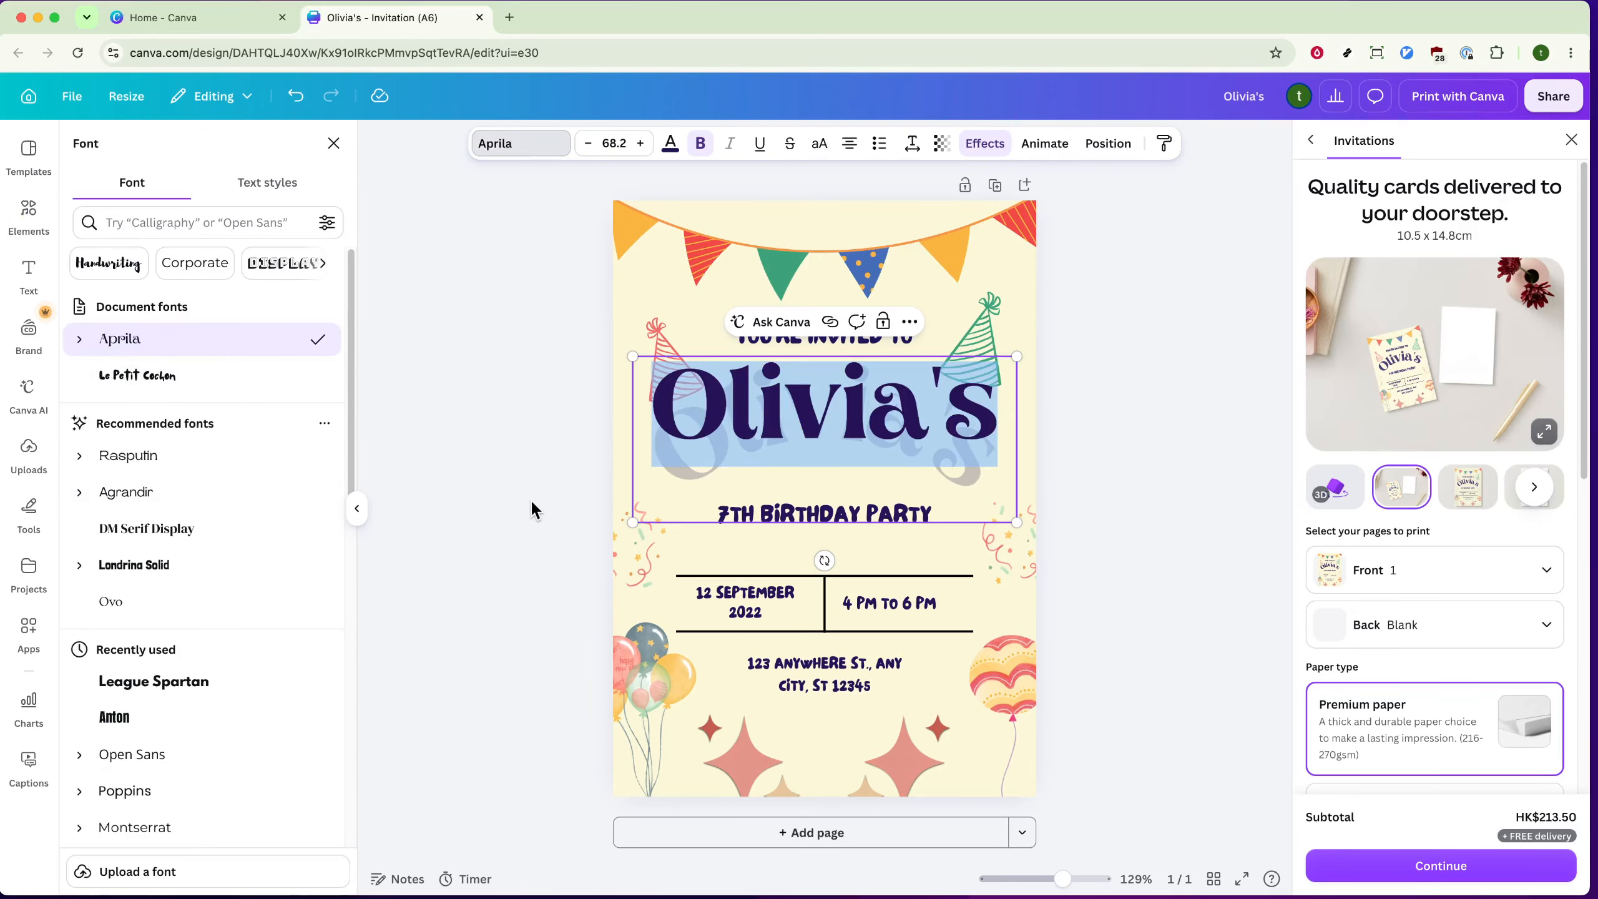
pyautogui.press('Escape')
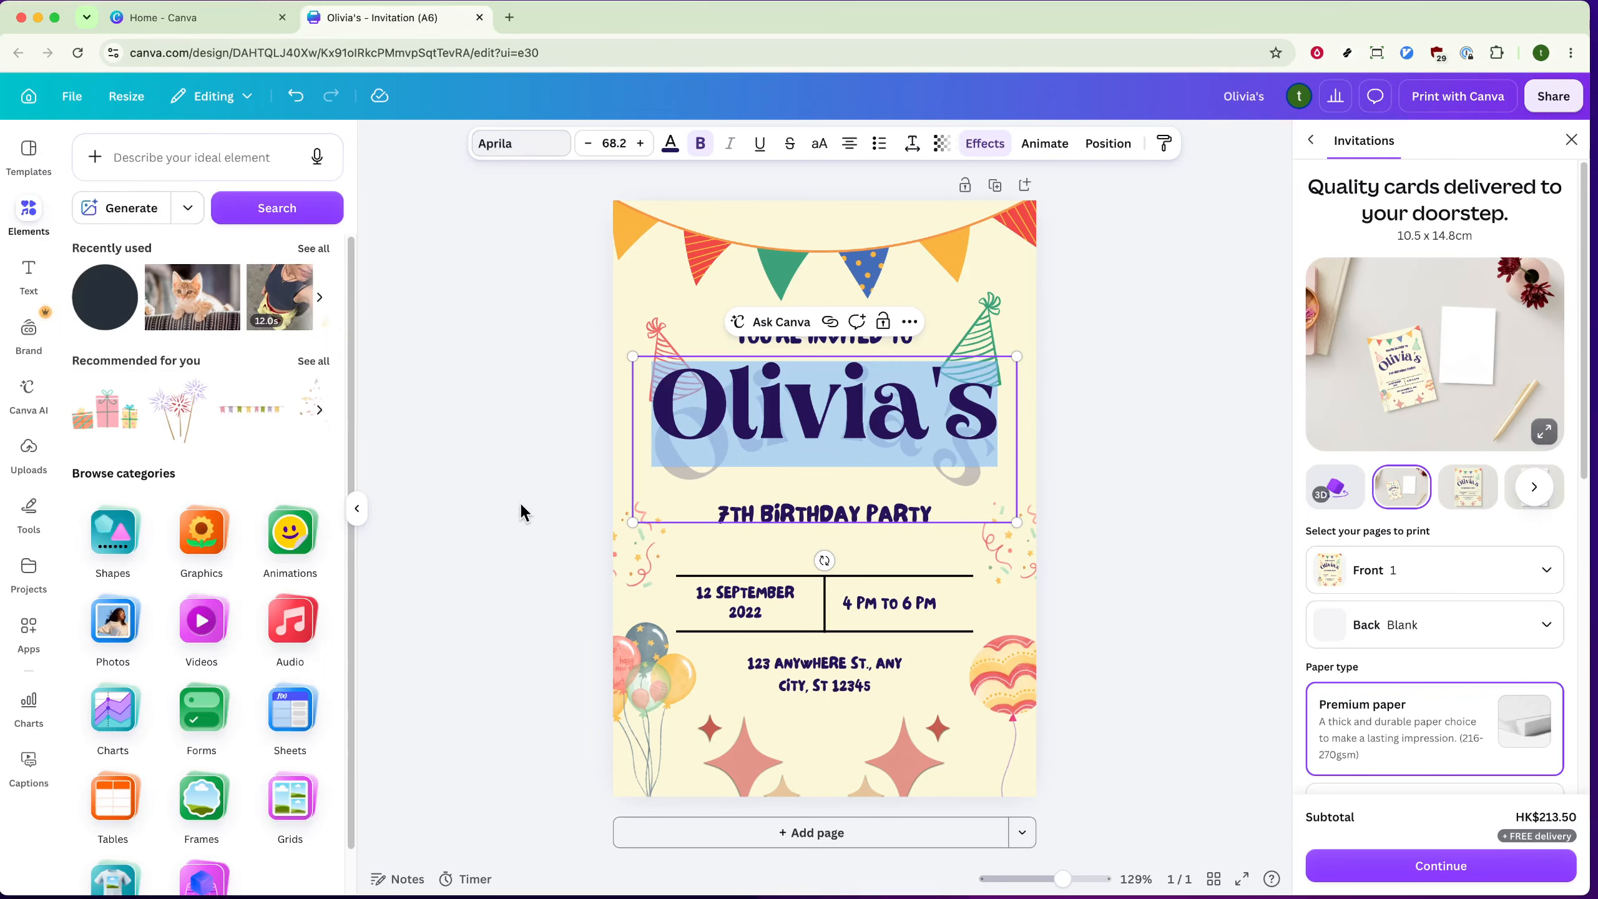
# Step: Replace the name before the 's in the curved heading with the new celebrant's name
pyautogui.doubleClick(864, 391)
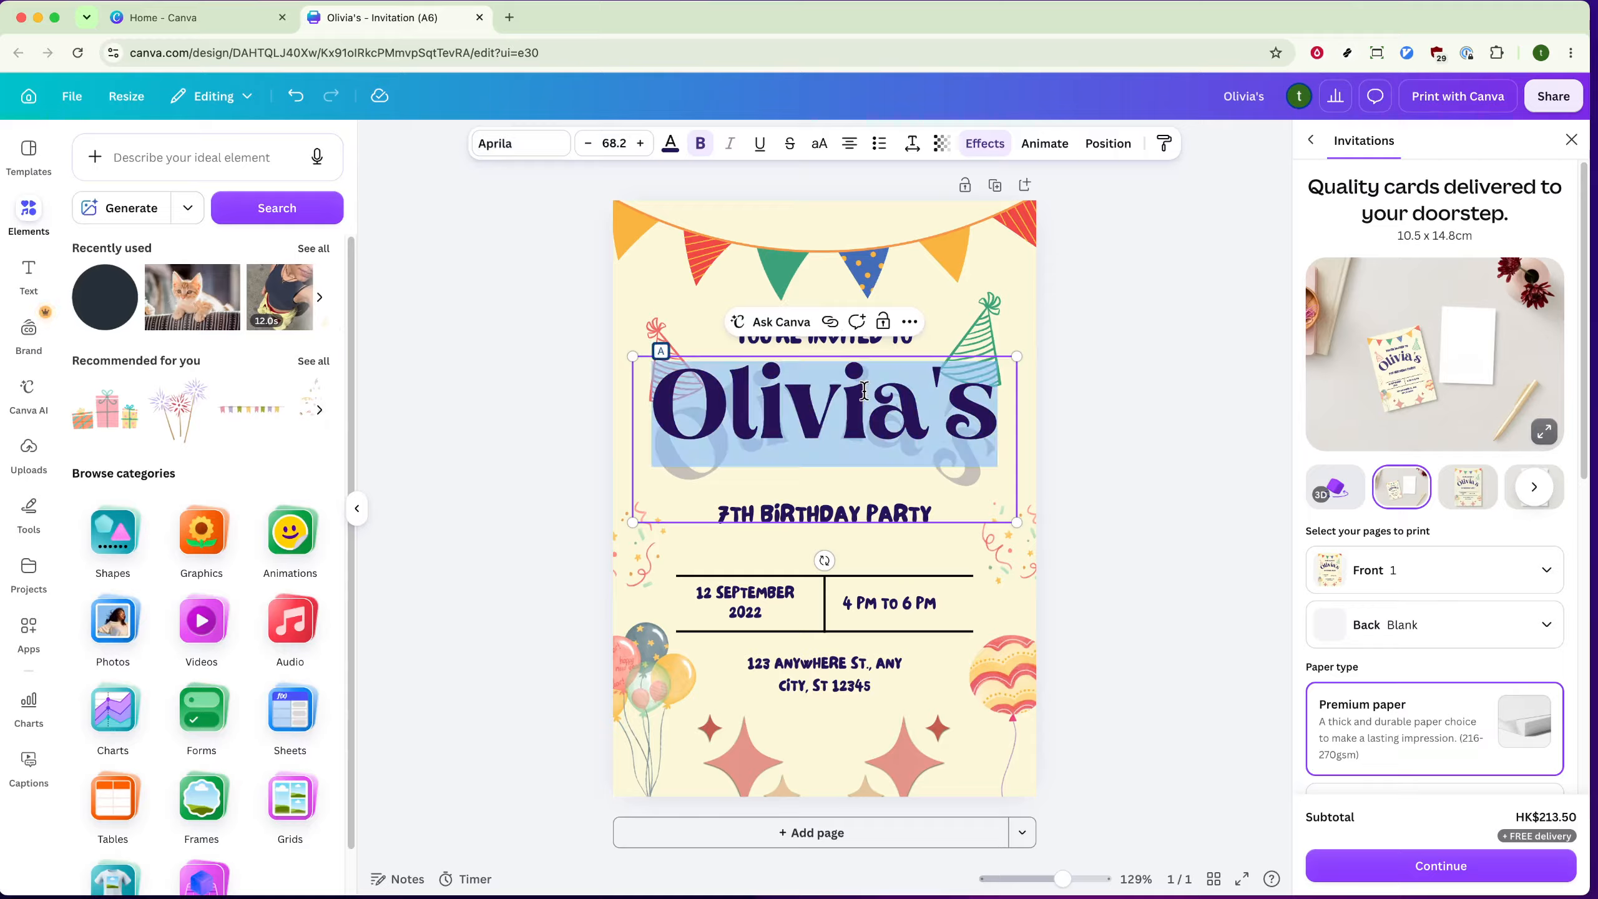
pyautogui.click(918, 402)
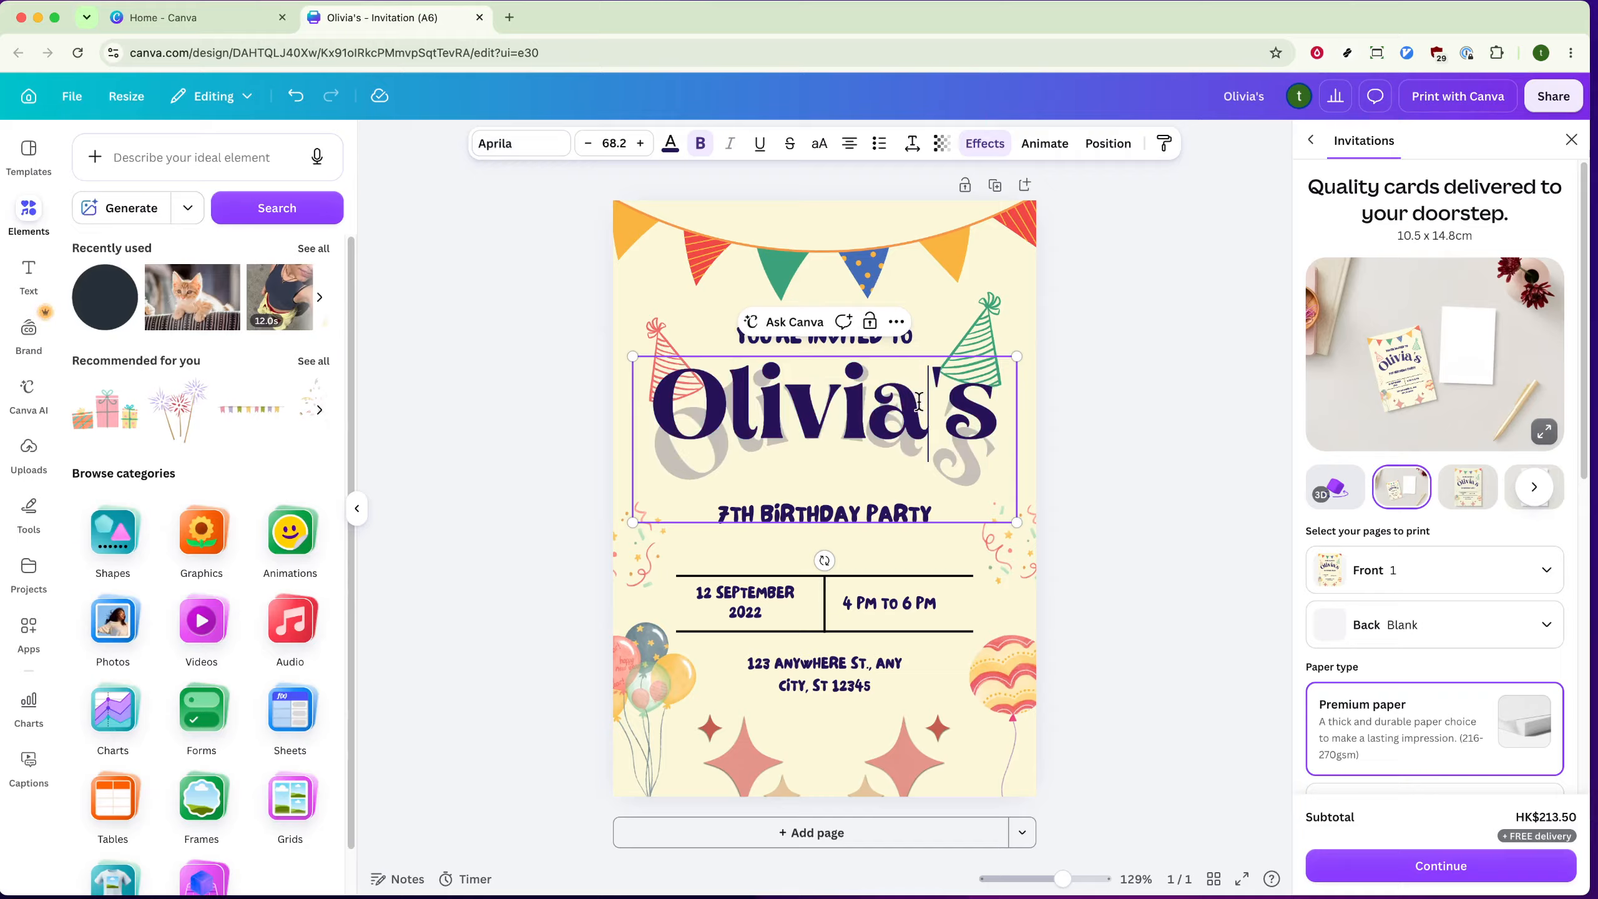
pyautogui.moveTo(919, 403); pyautogui.dragTo(685, 395)
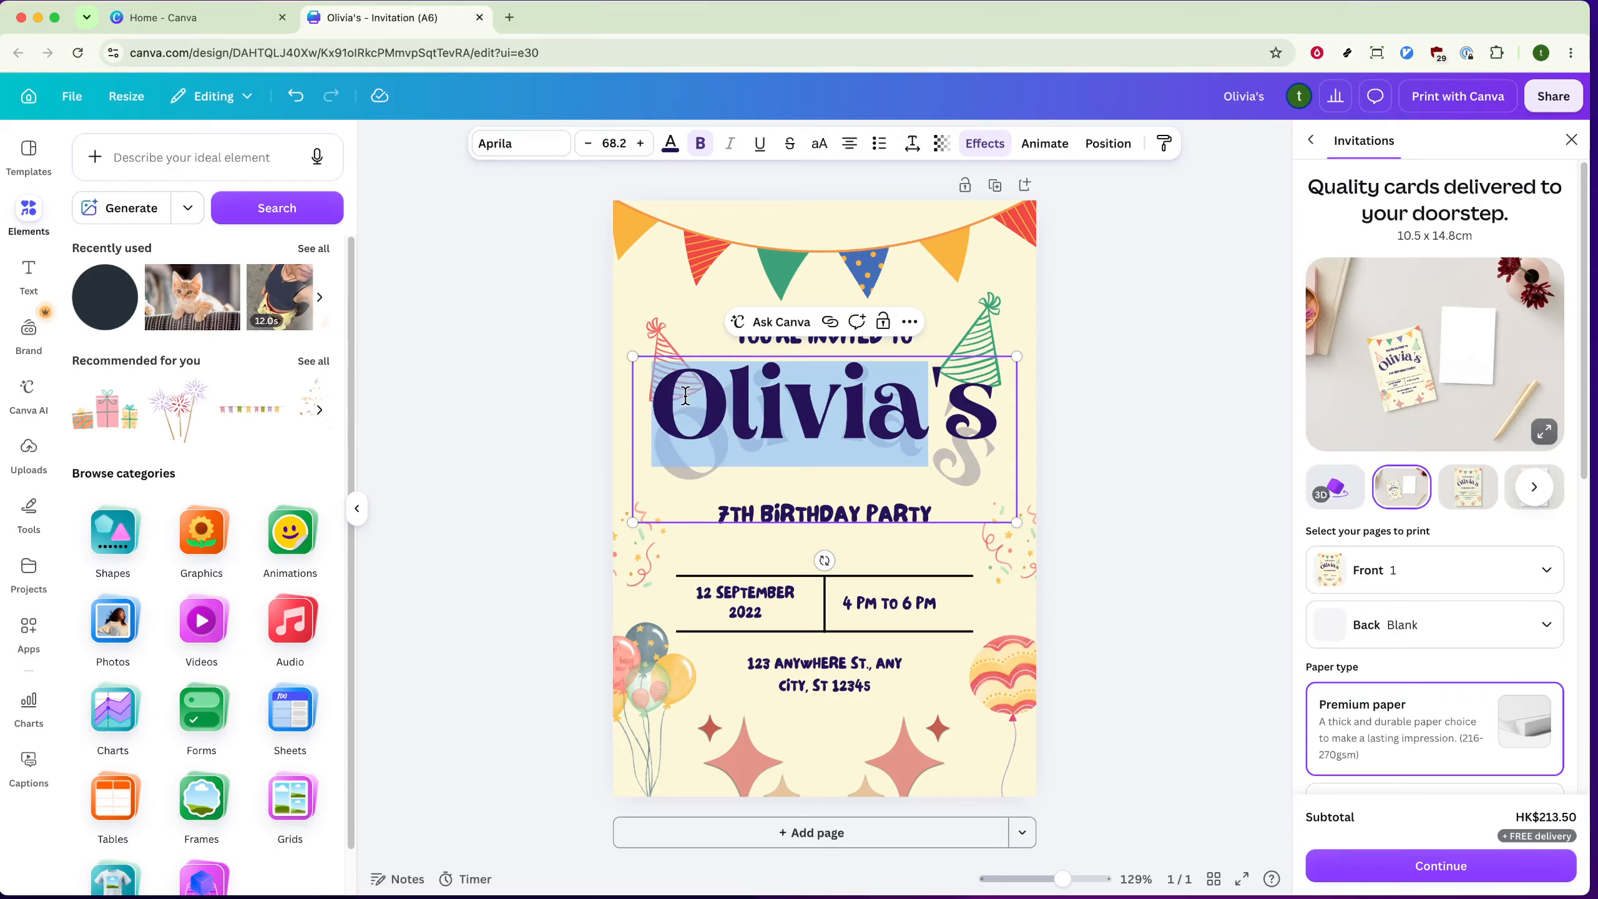
pyautogui.write('Miller')
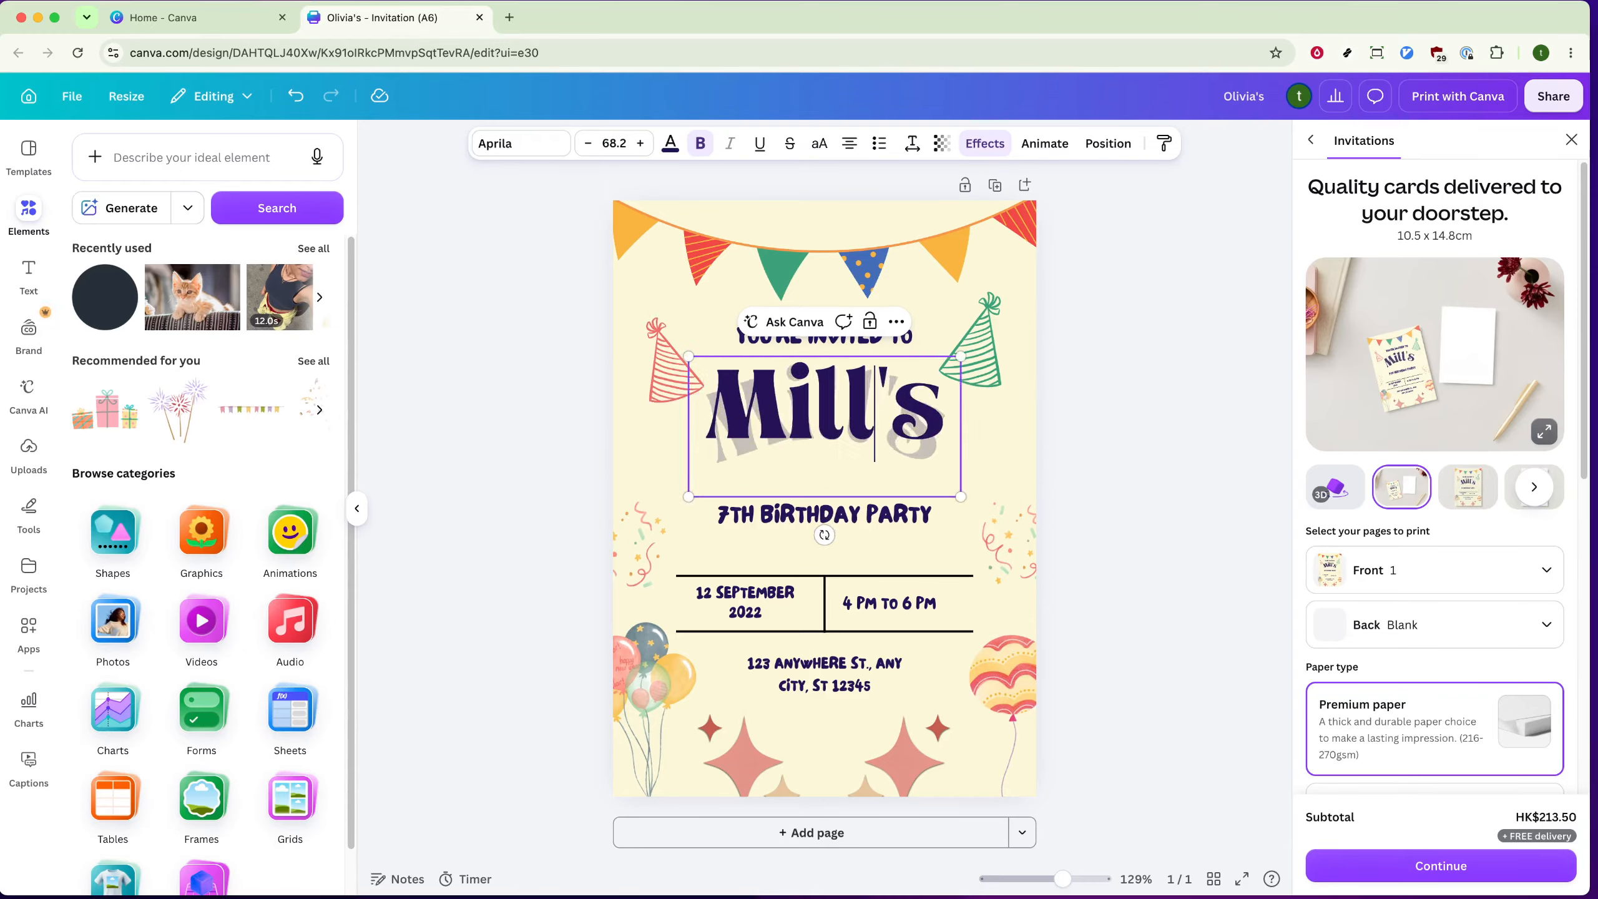
pyautogui.click(1071, 417)
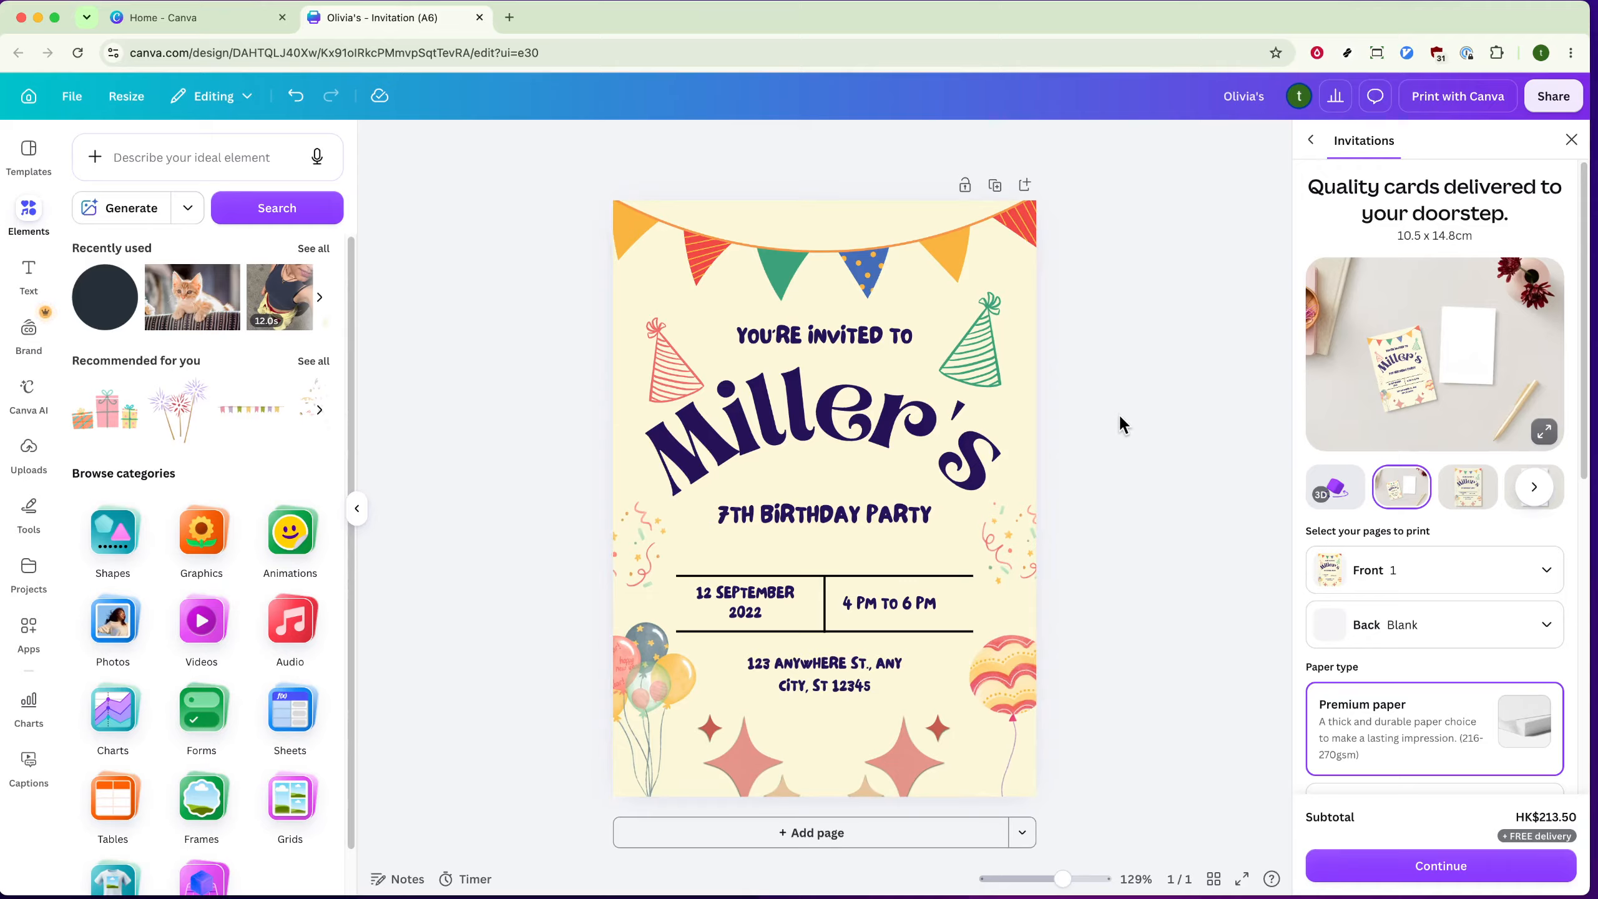
# Step: Preview the invitation as a single-card print mockup and in the 3D view
pyautogui.click(1467, 498)
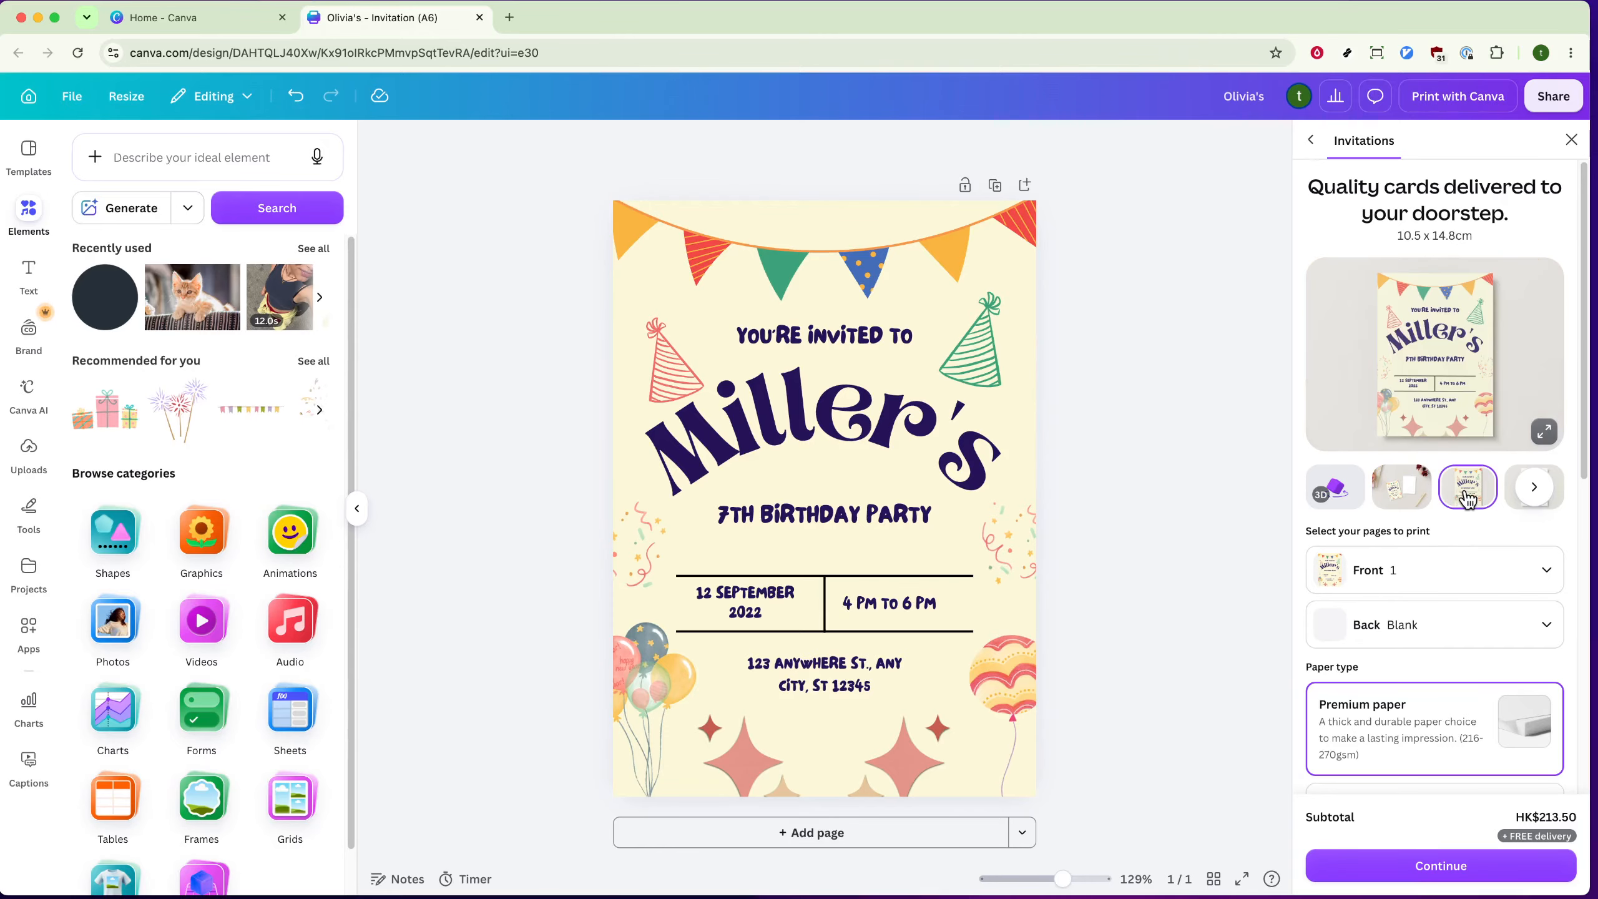
pyautogui.click(1346, 501)
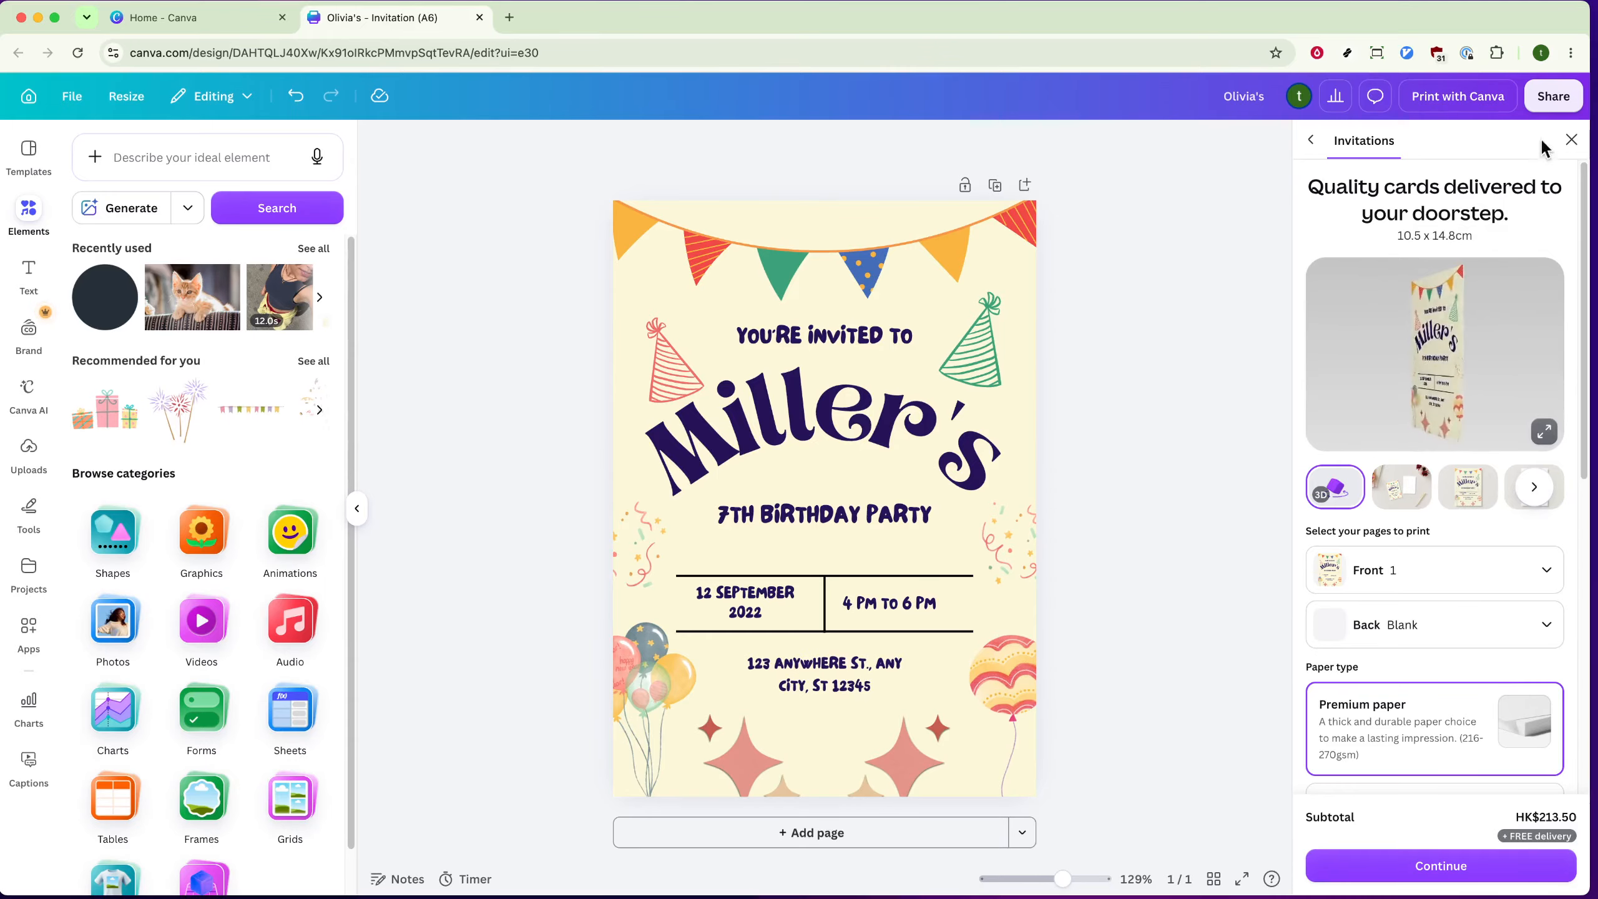
# Step: Open the download settings for the invitation and set the file type to PDF
pyautogui.click(1553, 97)
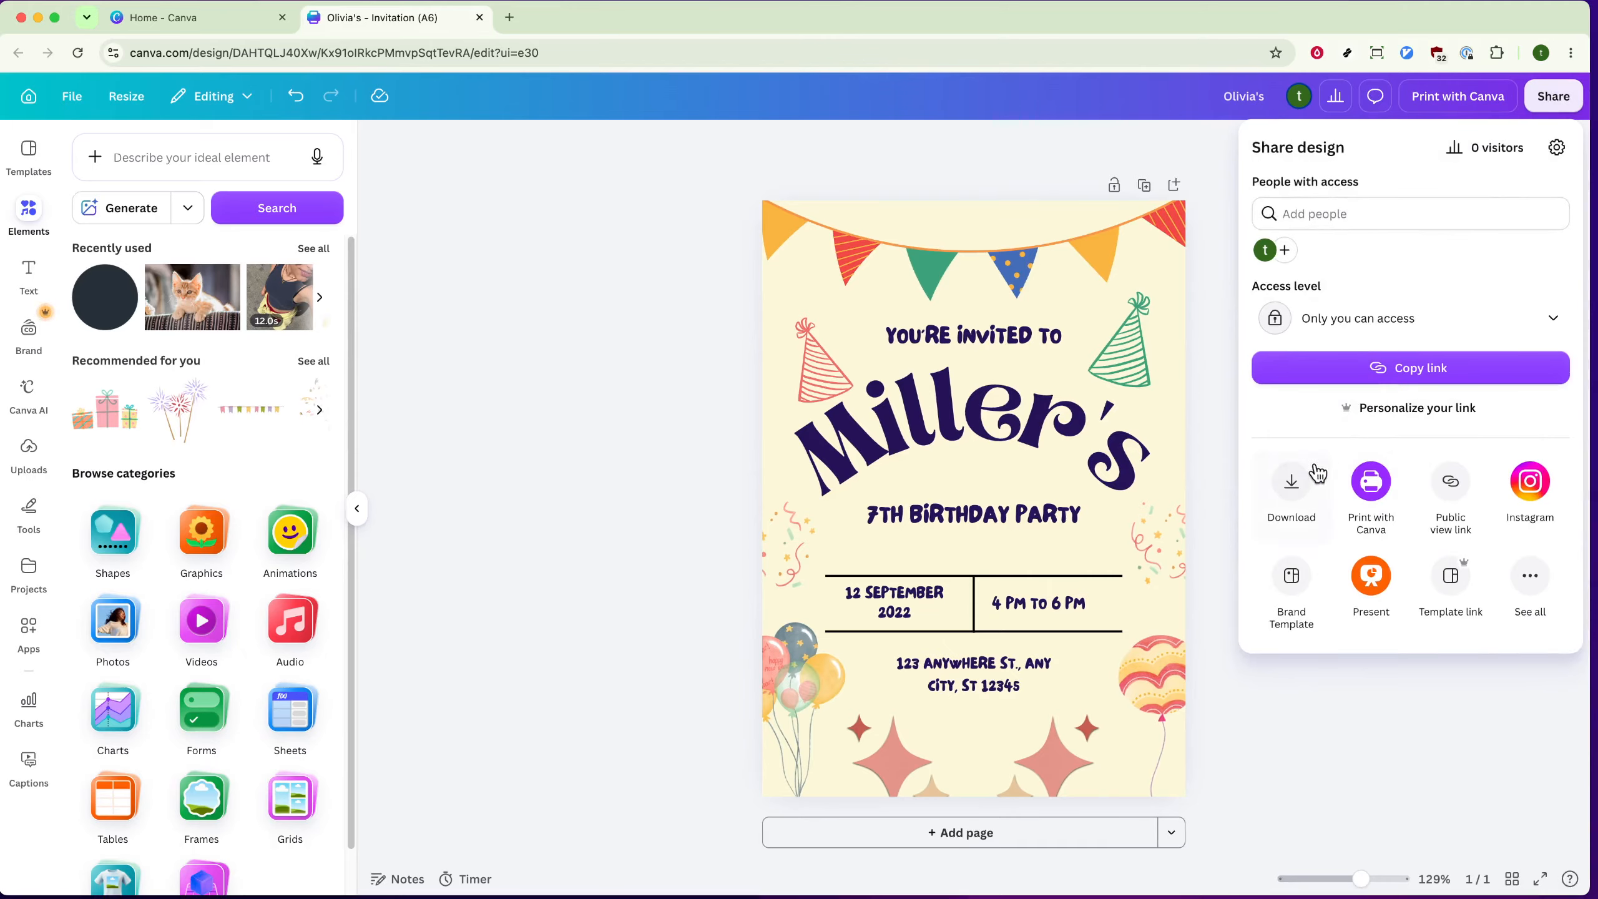
pyautogui.click(1300, 480)
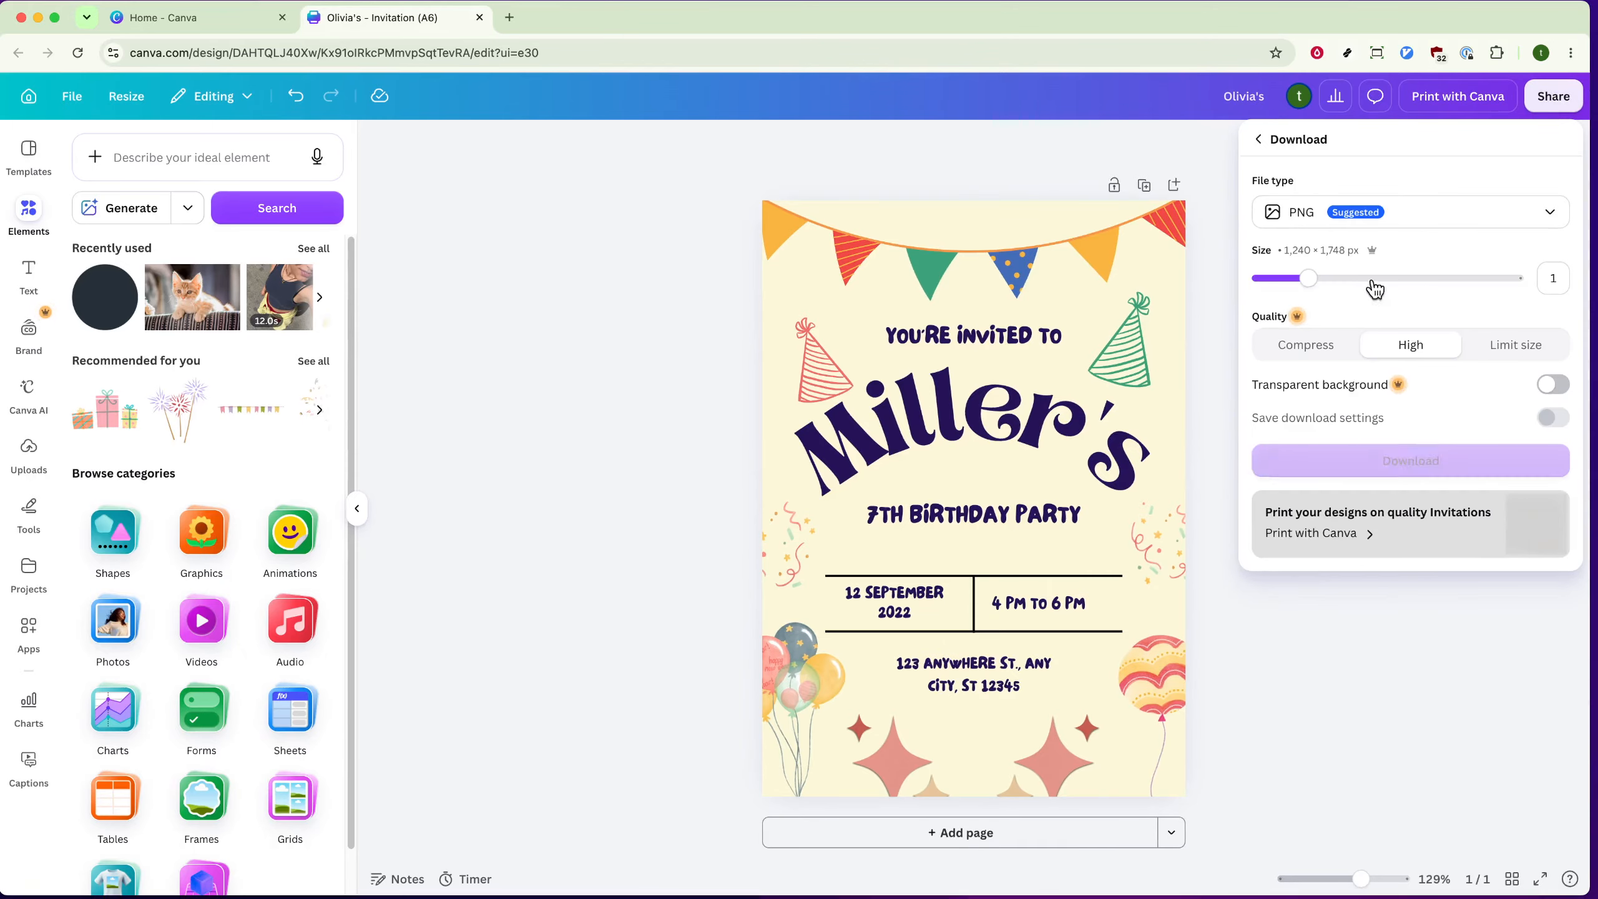
pyautogui.click(1413, 225)
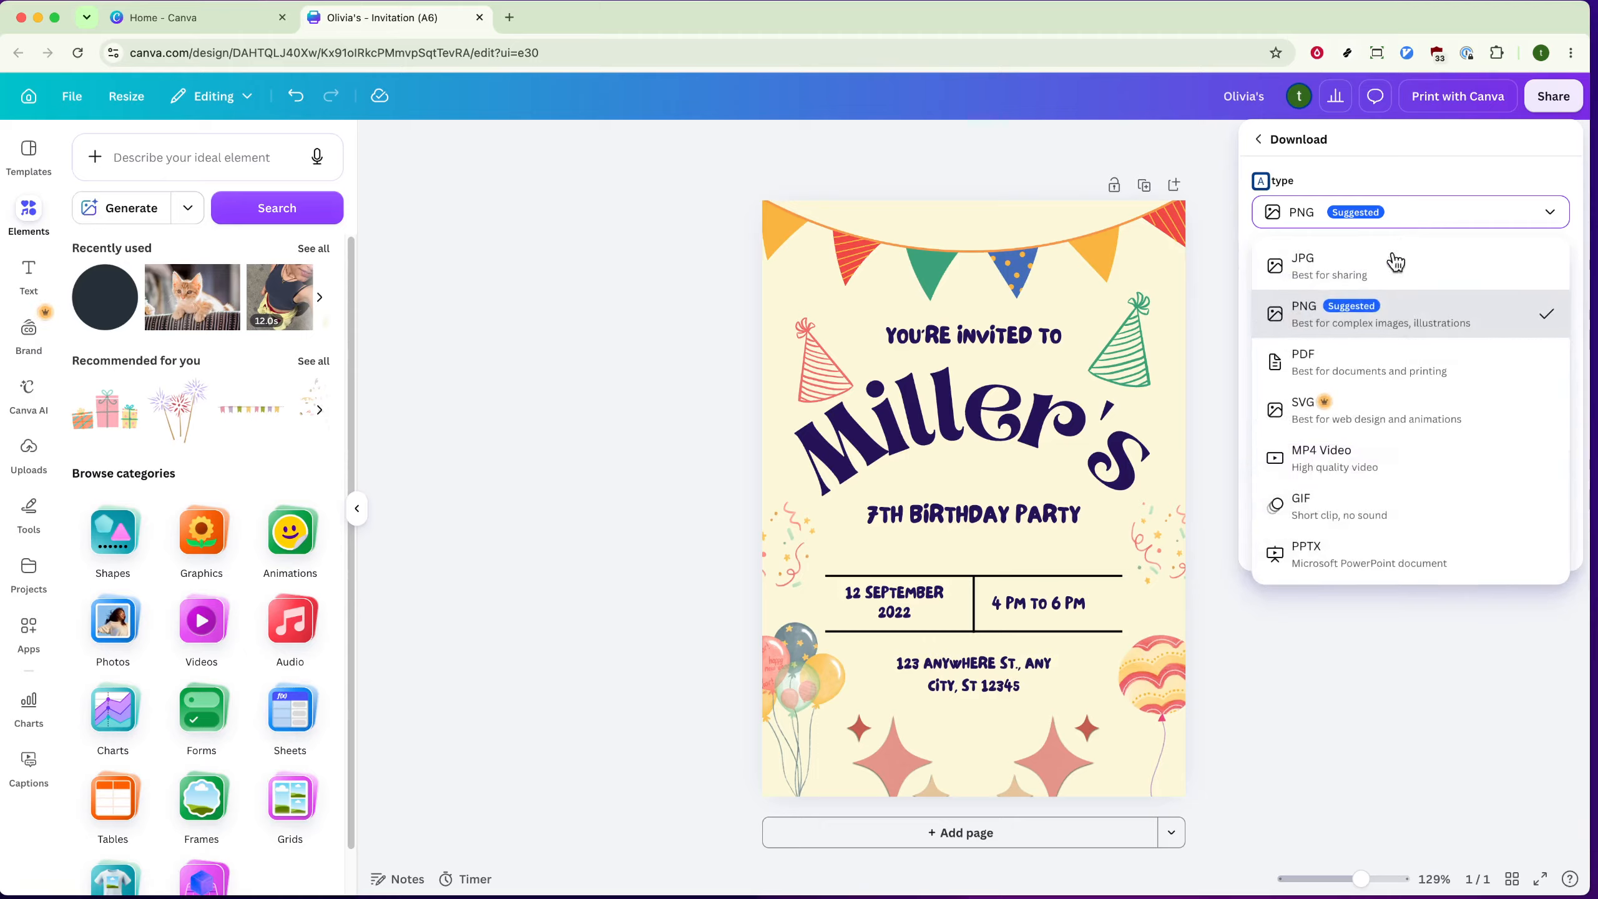
pyautogui.click(1359, 353)
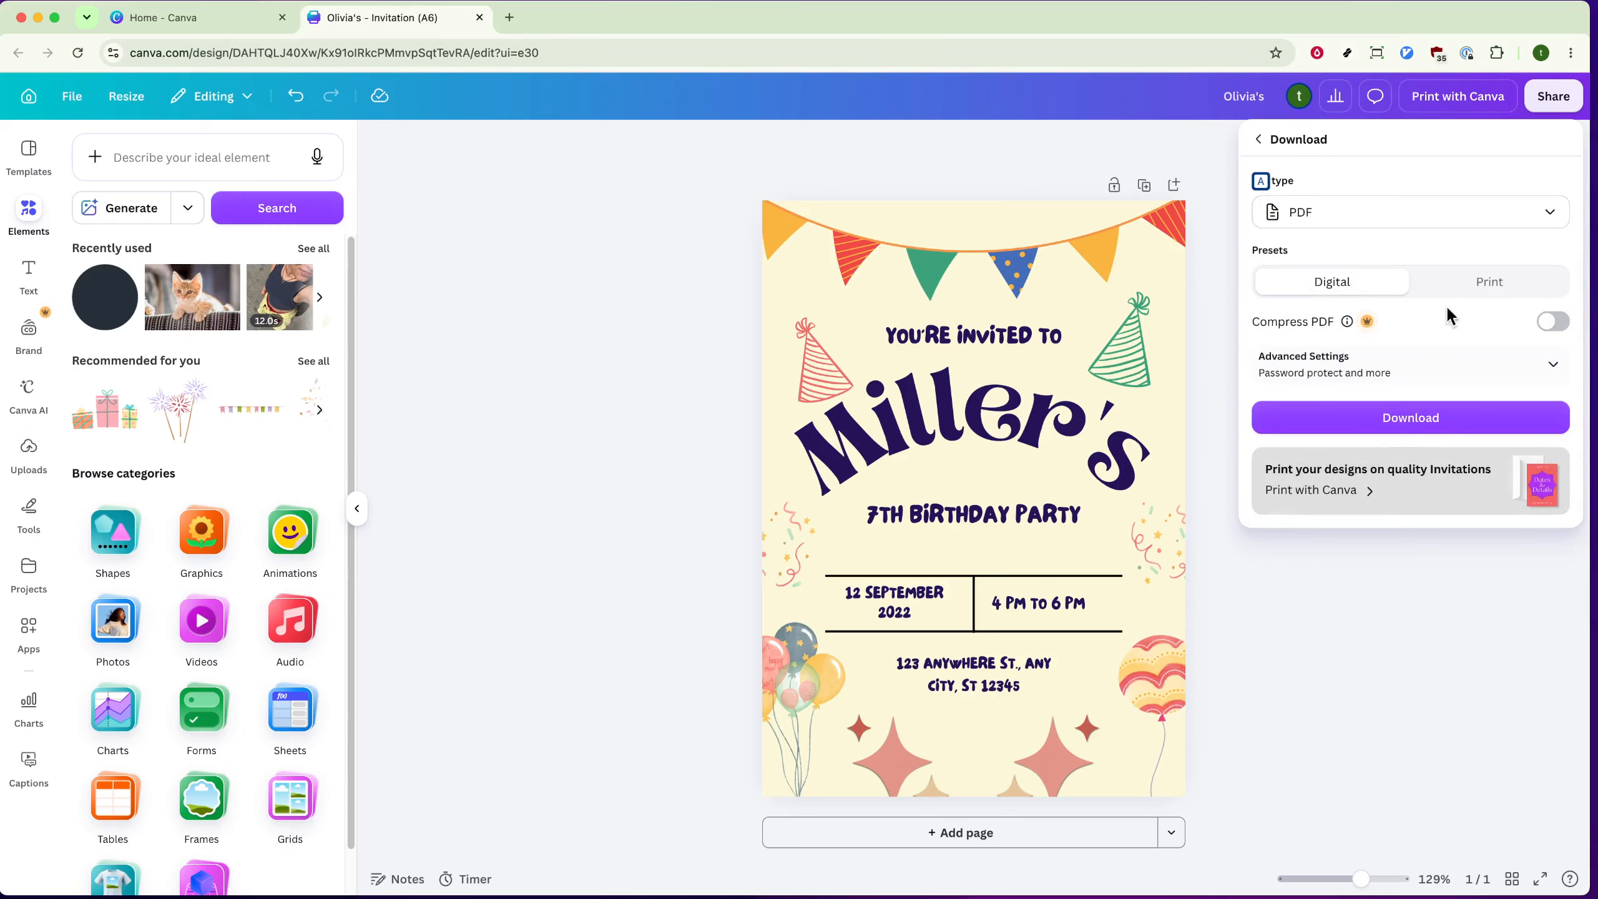